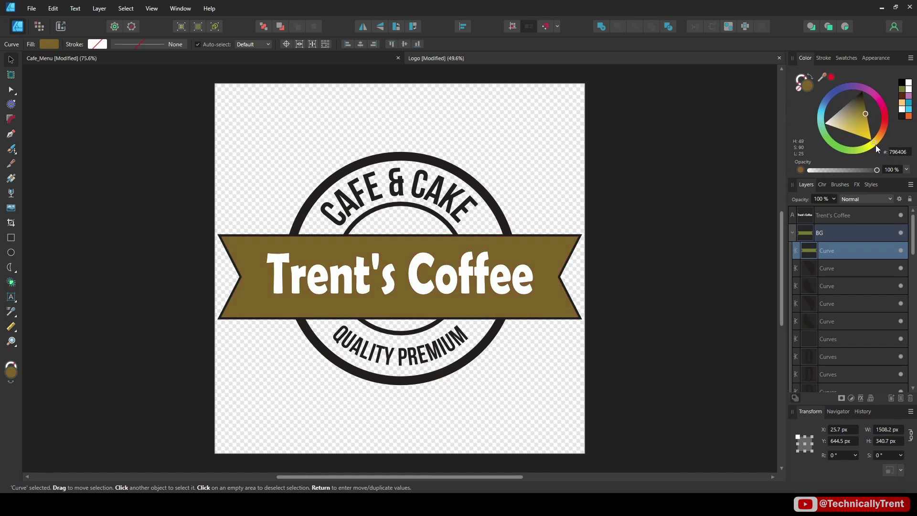
Step: Drag the Color panel hue ring to cycle the logo banner through different colours
drag(876, 145, 876, 102)
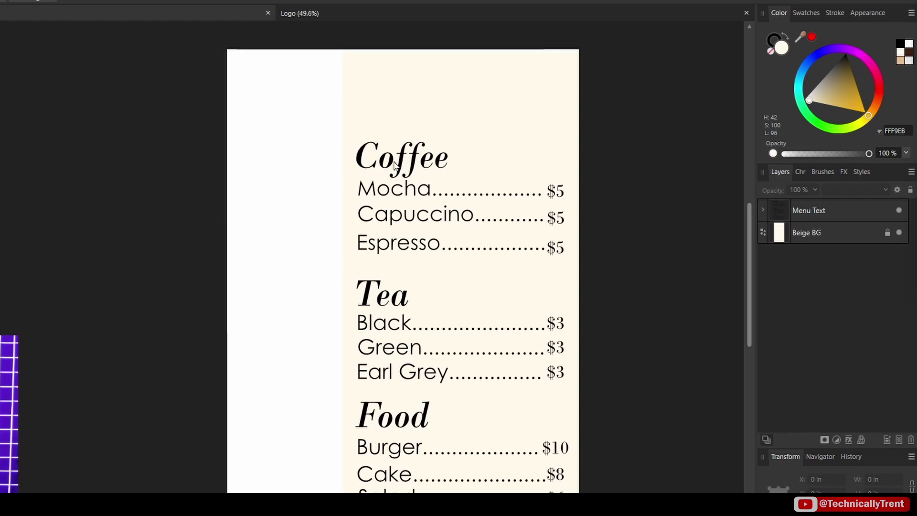
Step: Place Logo.afdesign into the Cafe_Menu document with File > Place
click(342, 14)
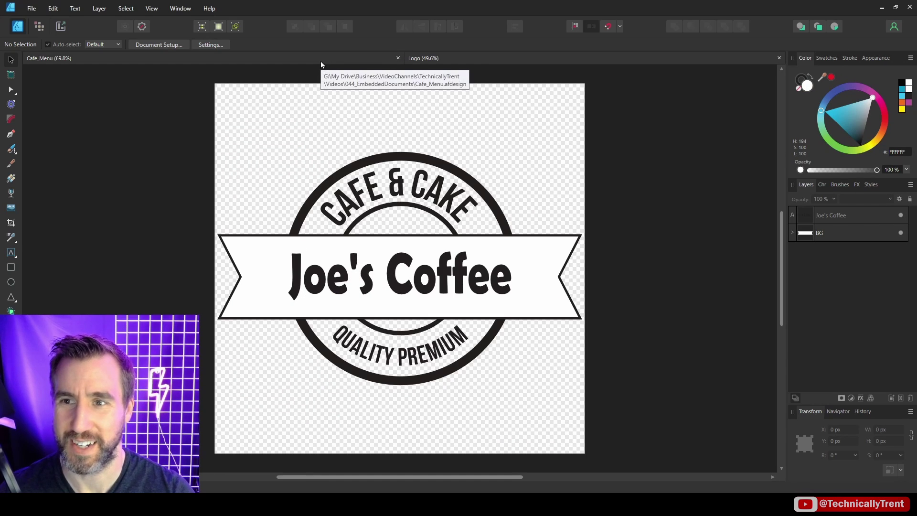
click(172, 17)
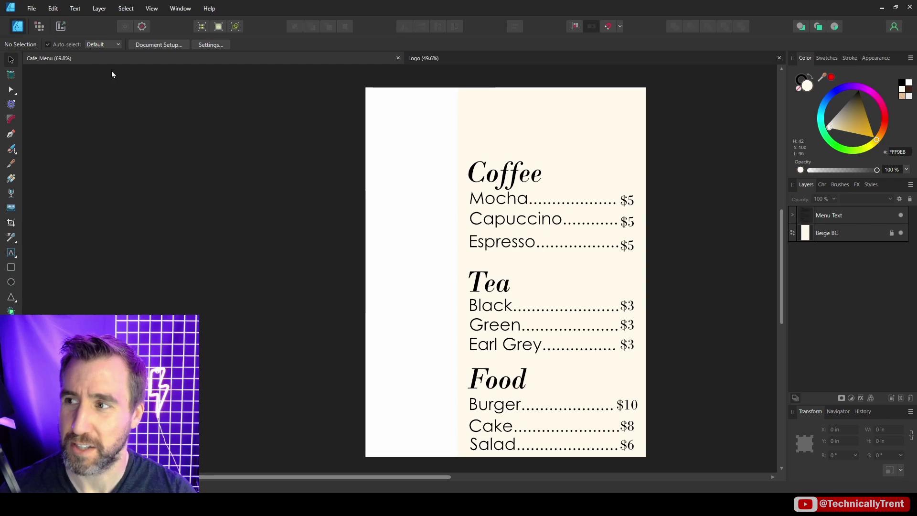
click(30, 12)
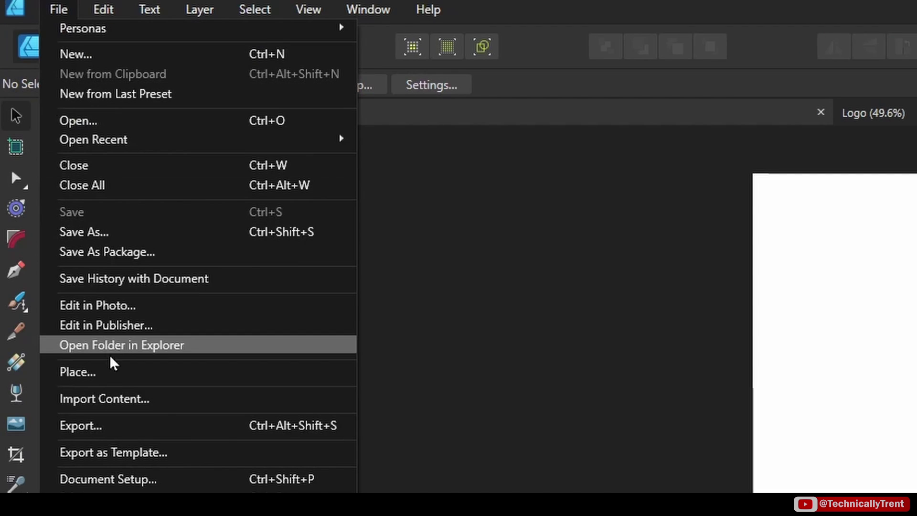
click(113, 371)
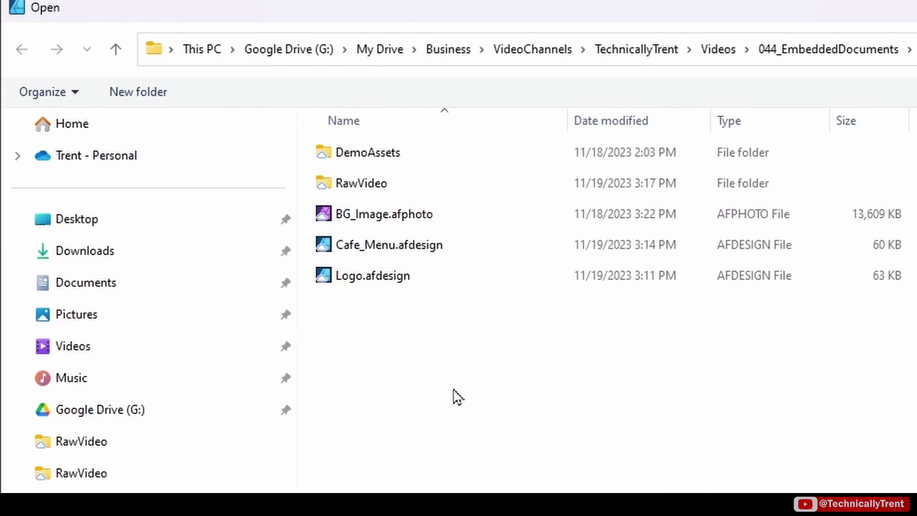
click(377, 283)
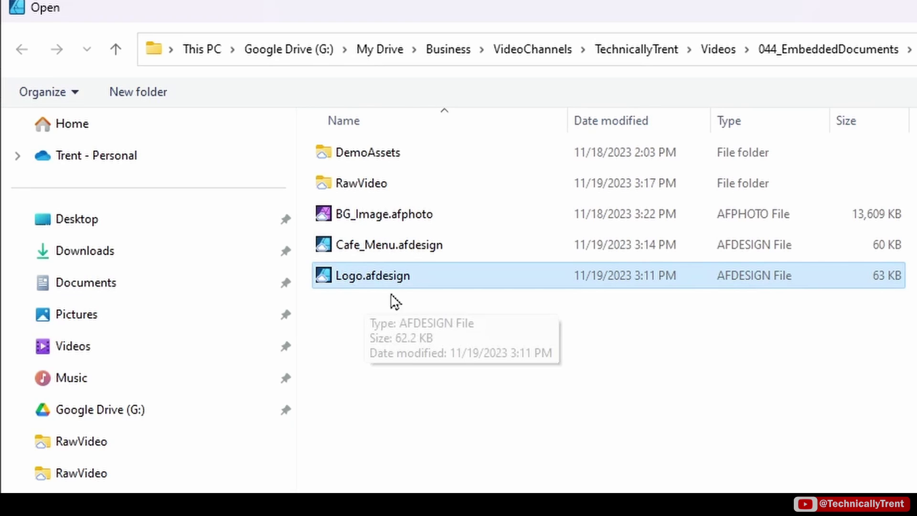
key(Return)
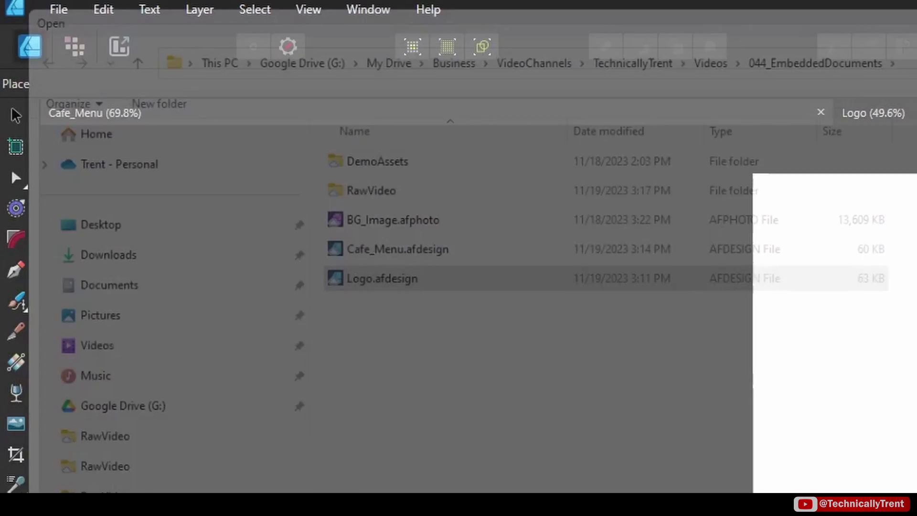
click(471, 135)
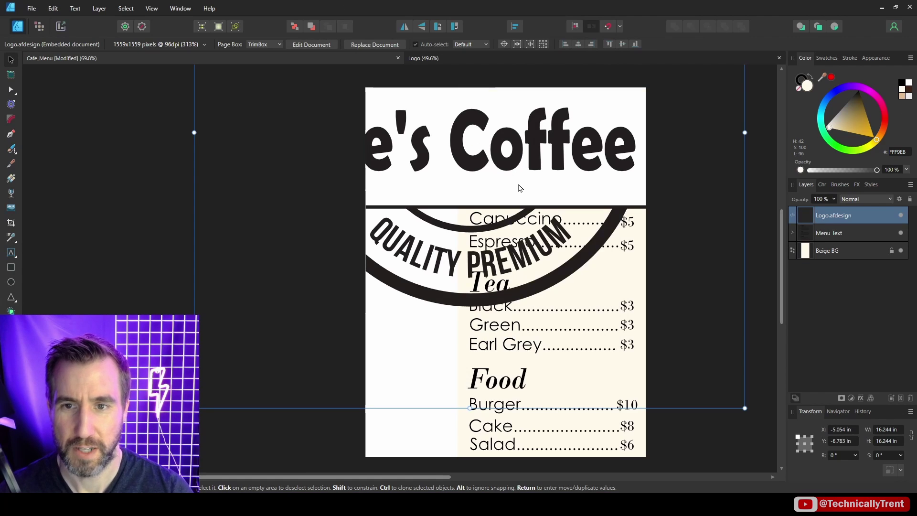
Step: Shrink the placed logo and position it at the top of the beige column
scroll(520, 187, down, 5)
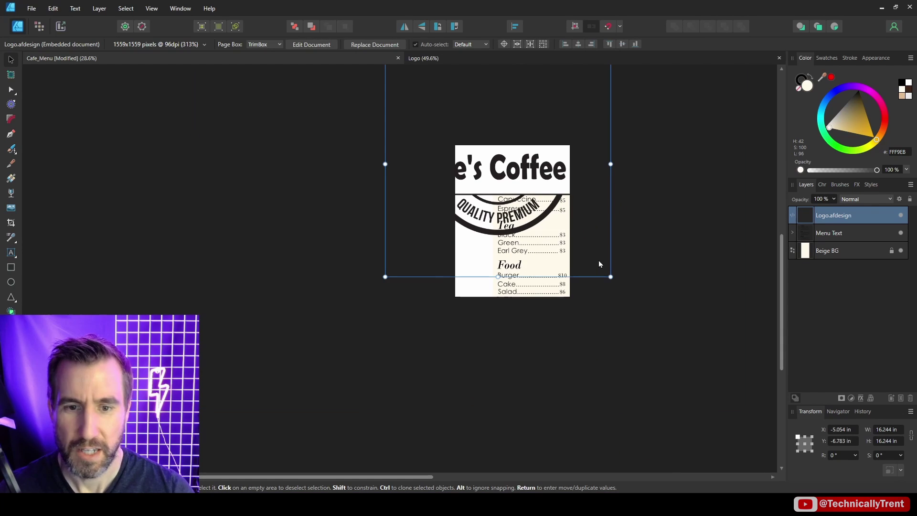
drag(611, 277, 581, 149)
scroll(526, 170, up, 5)
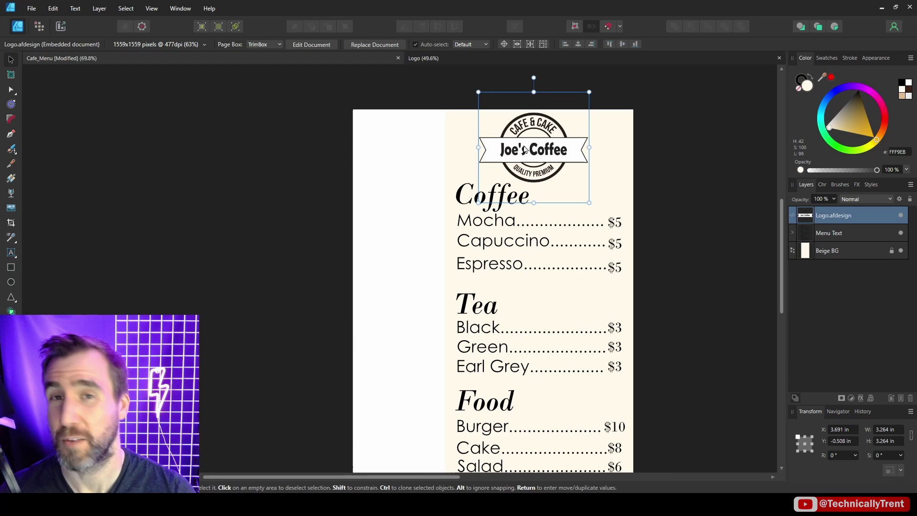
Step: Open the placed Joe's Coffee logo in its own <Embedded> tab, showing its layers
double_click(551, 150)
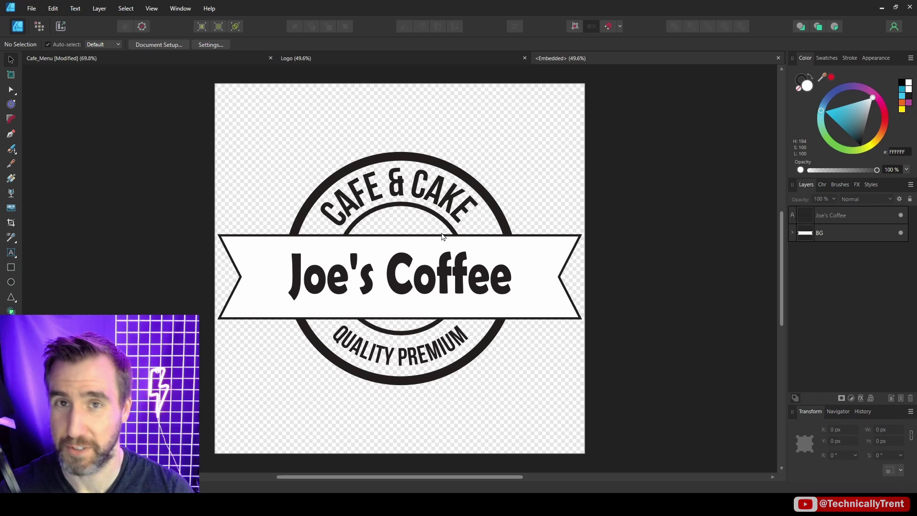
Step: Select the banner curve inside the BG group and recolour it red
click(521, 254)
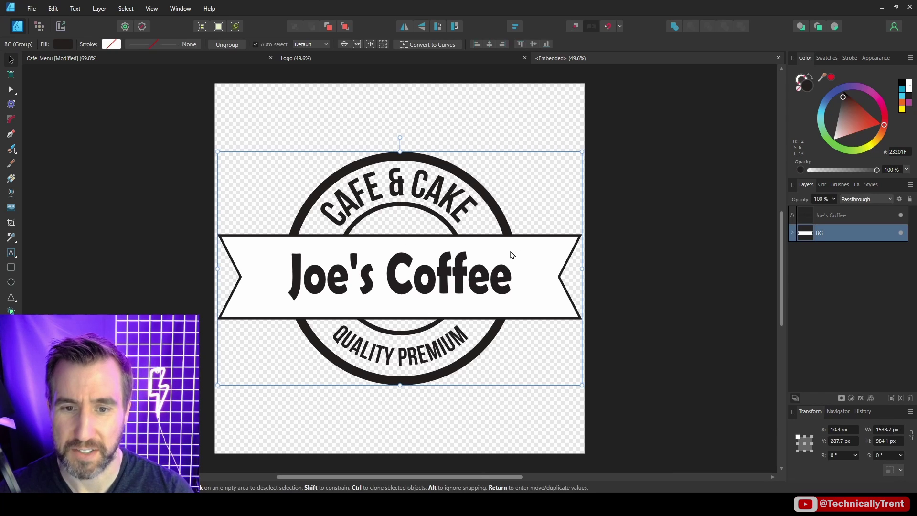
click(792, 233)
click(827, 250)
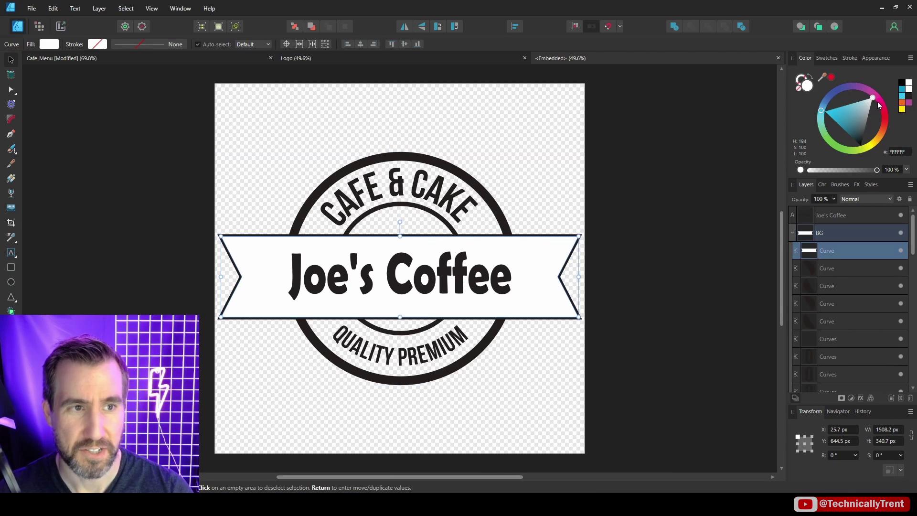
drag(878, 105, 884, 129)
Step: Close the <Embedded> tab and confirm the original Logo file remains black and white
click(229, 58)
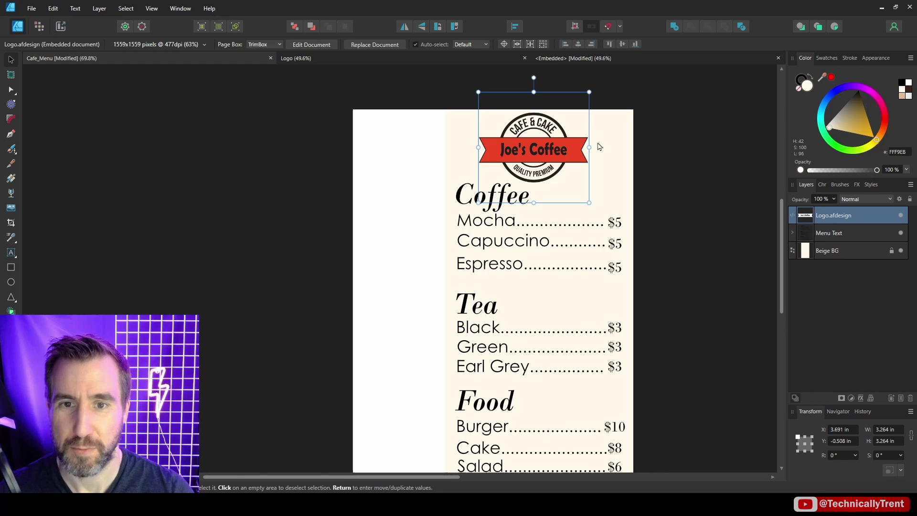
middle_click(610, 58)
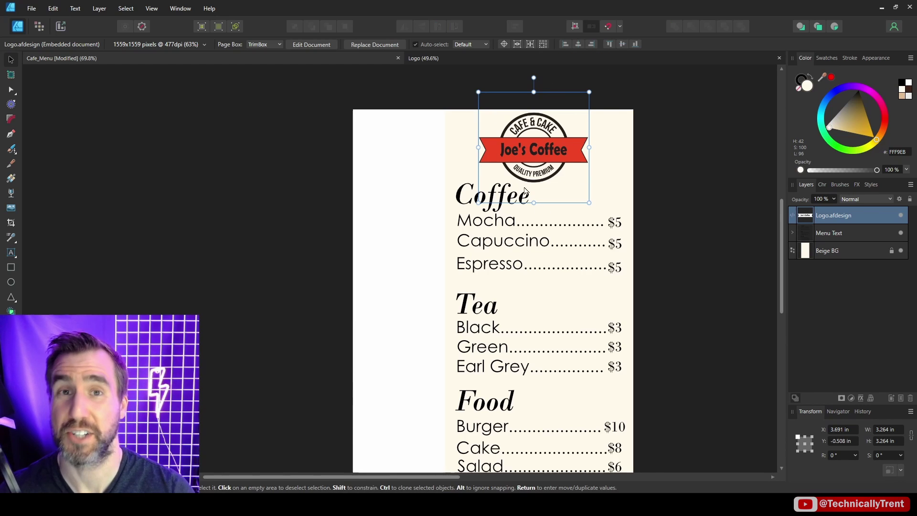
click(455, 59)
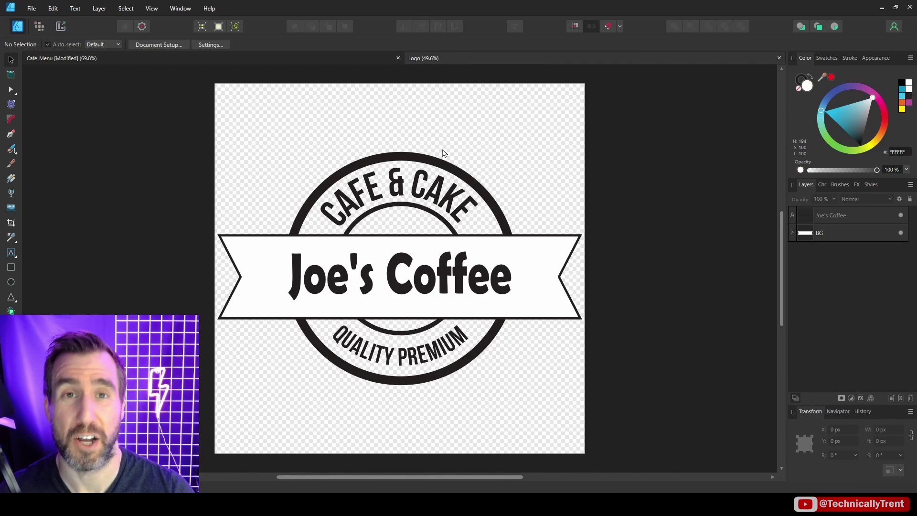
key(ctrl+Tab)
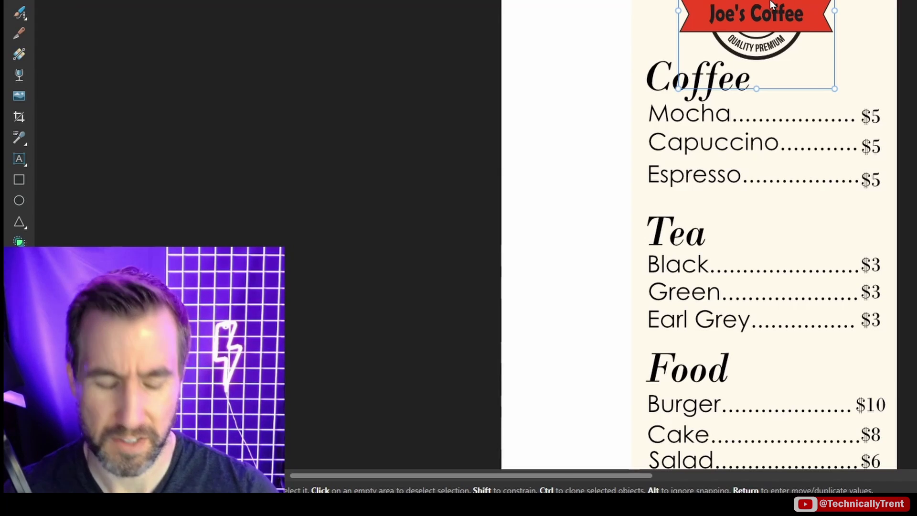
Step: Delete the red-banner logo and place a fresh copy of Logo.afdesign on the menu
key(Delete)
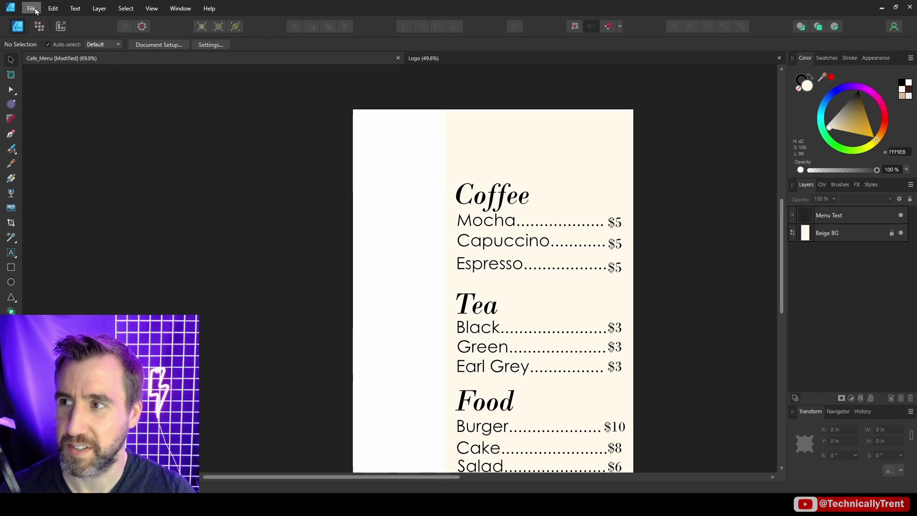
click(32, 8)
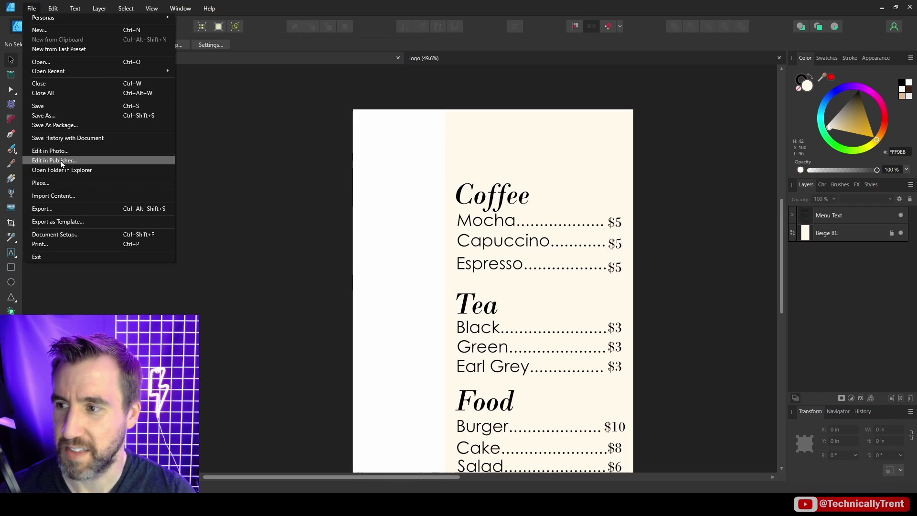
click(67, 181)
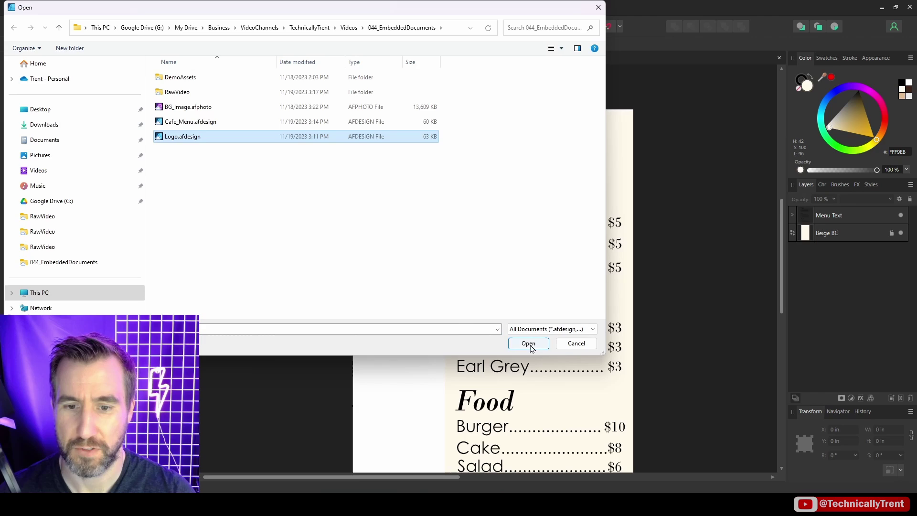
click(529, 343)
click(524, 152)
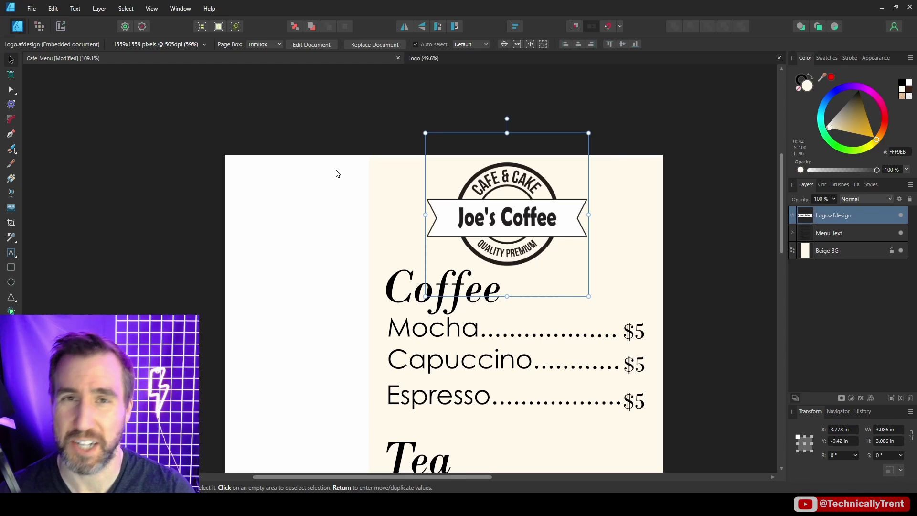
Step: In the Resource Manager, widen the Placement column and switch Logo.afdesign from Embedded to Linked
click(181, 8)
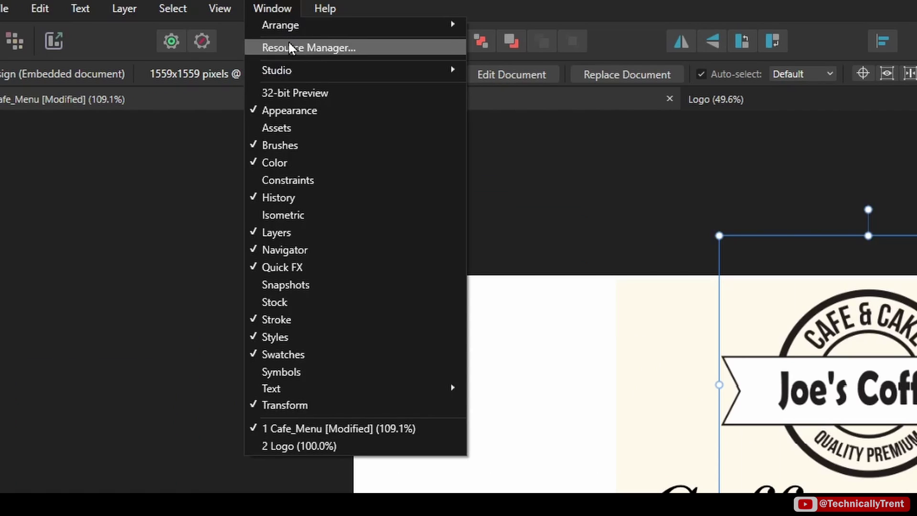
click(289, 45)
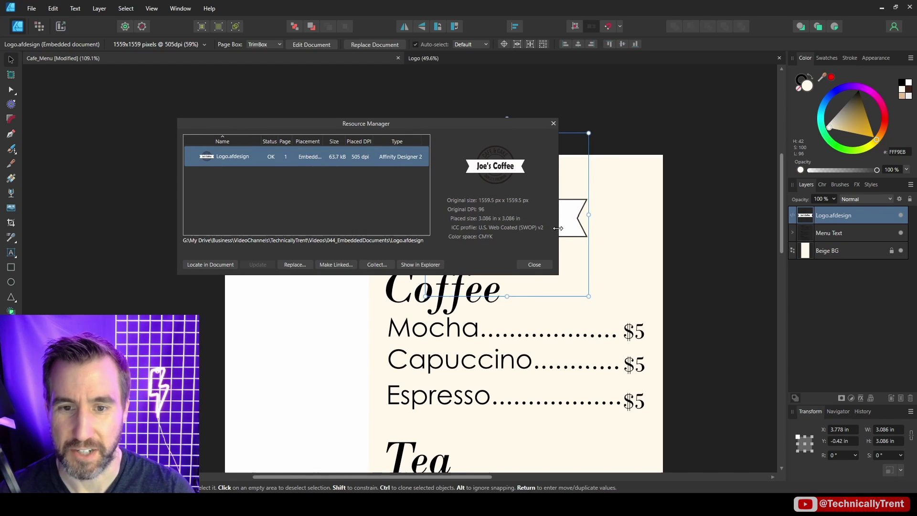
drag(558, 229, 764, 228)
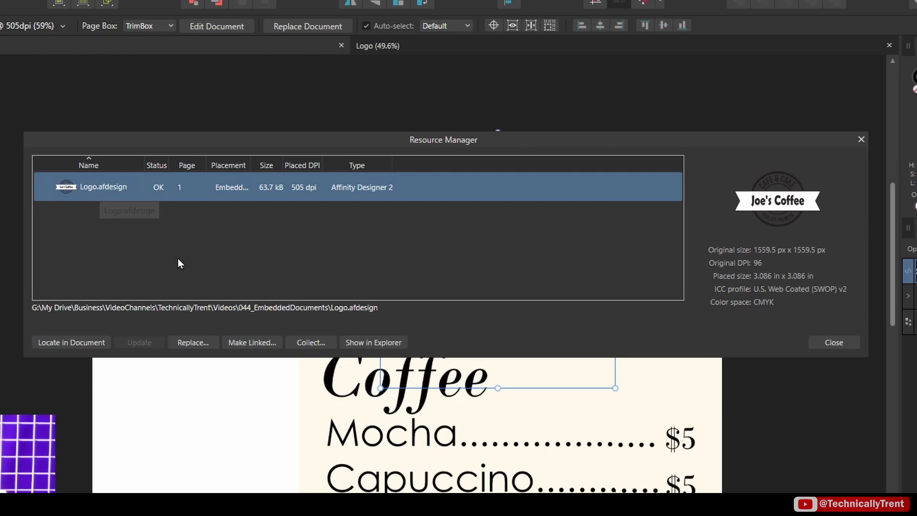
drag(252, 162, 274, 162)
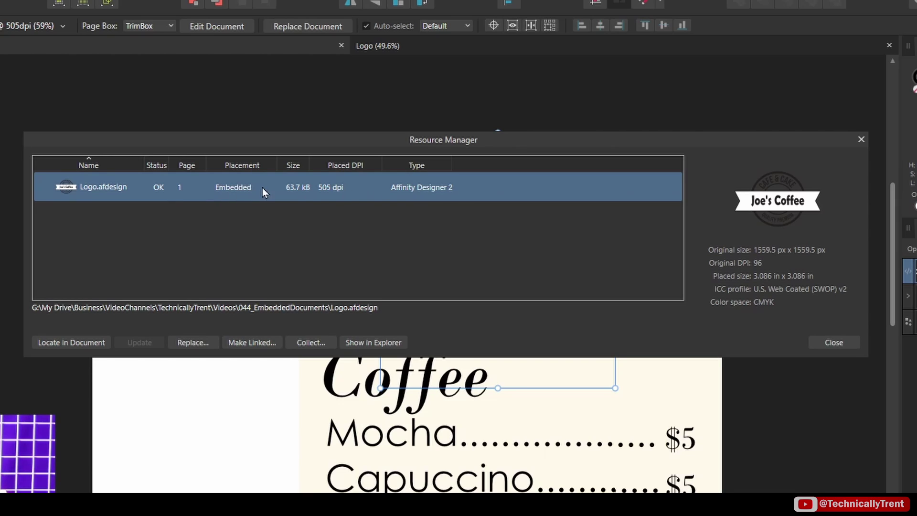
click(258, 343)
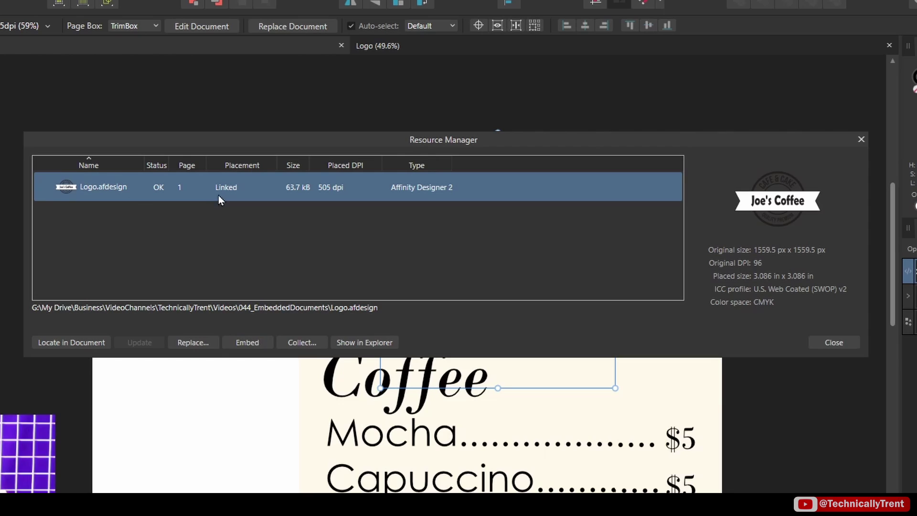
Step: Open the linked logo's source file and change its title to Trent's Coffee
click(834, 342)
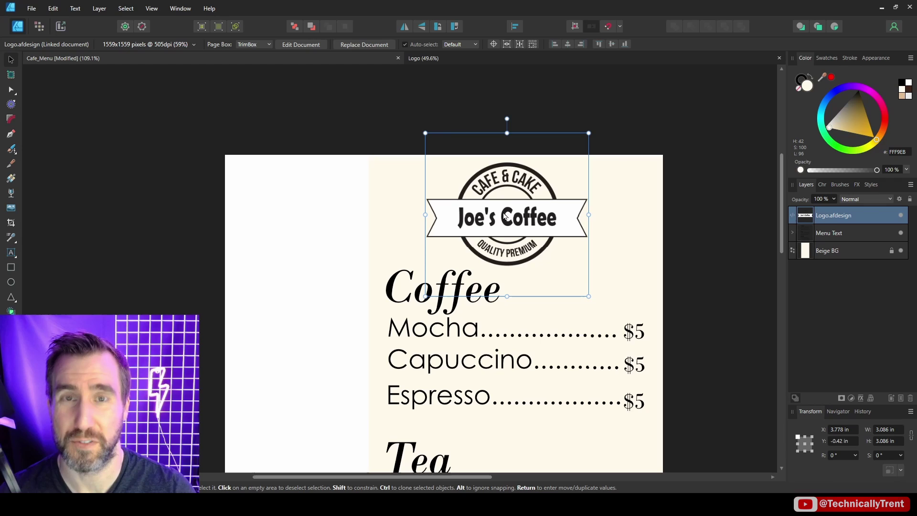
double_click(505, 216)
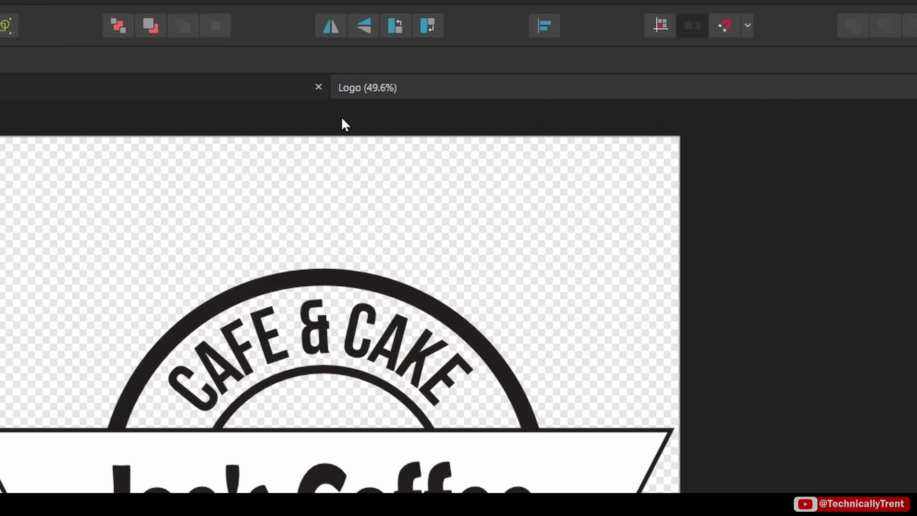
click(305, 473)
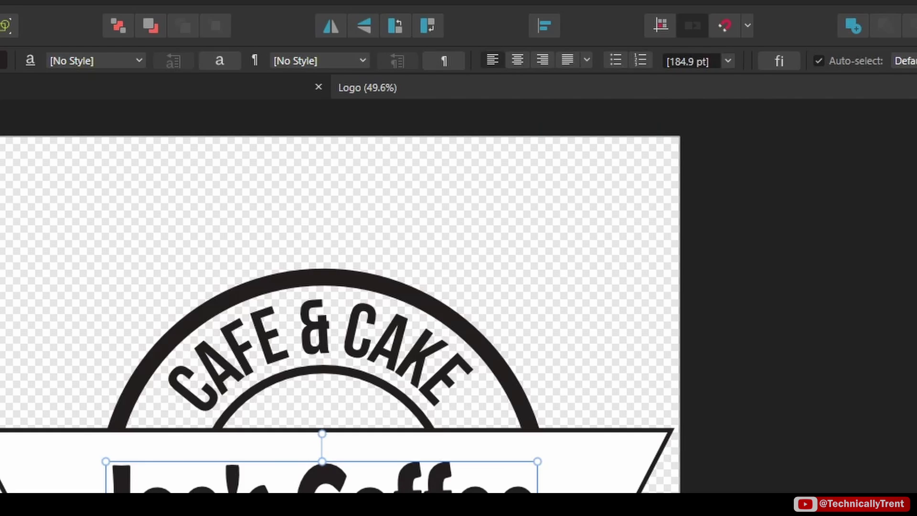
click(348, 275)
key(BackSpace)
key(BackSpace)
key(BackSpace)
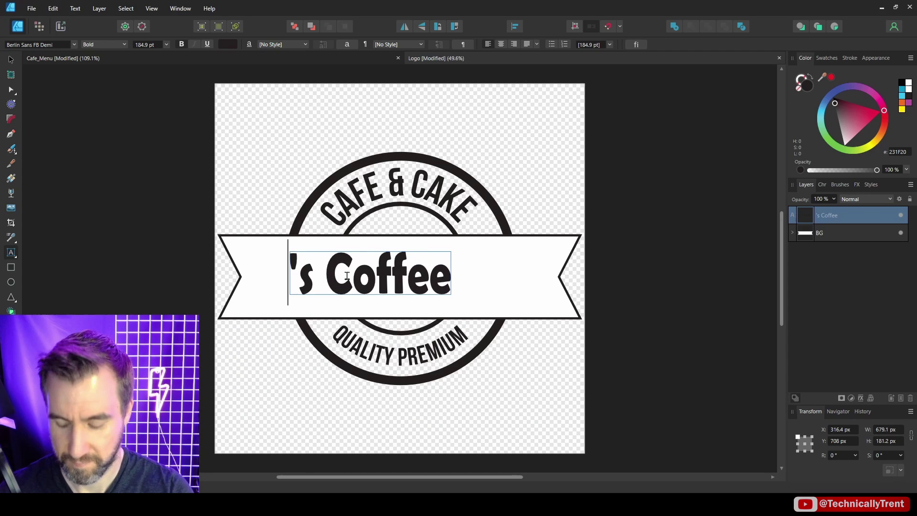
text(Trent)
key(Escape)
Step: Fill the banner behind the title with a pale orange
click(549, 268)
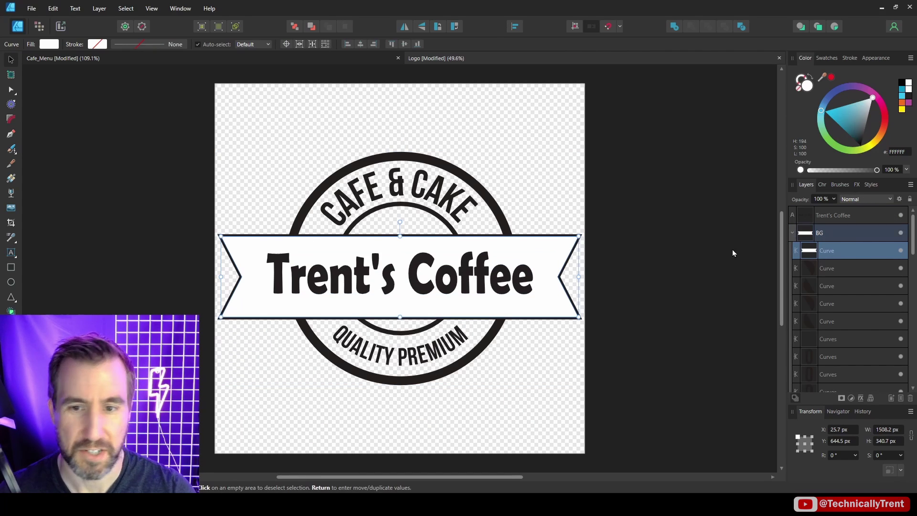
drag(881, 115, 869, 139)
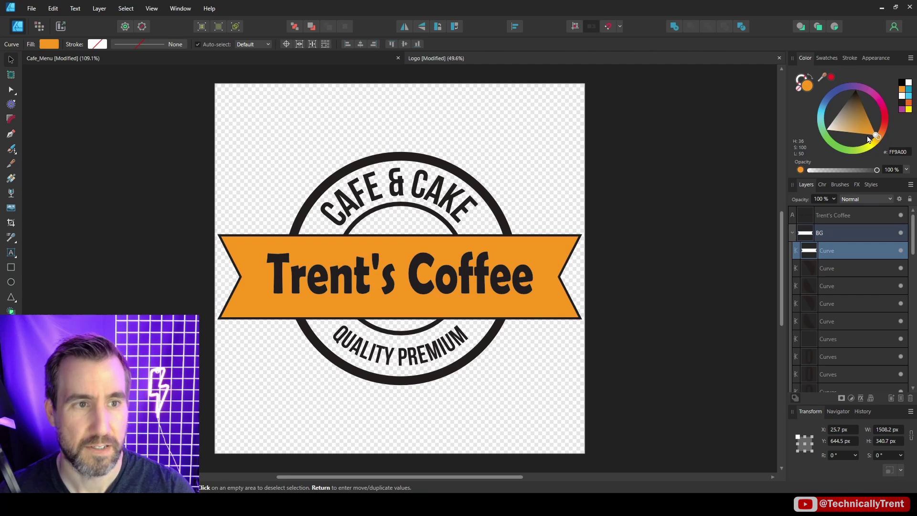
click(854, 132)
Step: Save the Logo file and verify the Cafe_Menu's linked logo now shows the pale orange banner
key(ctrl+s)
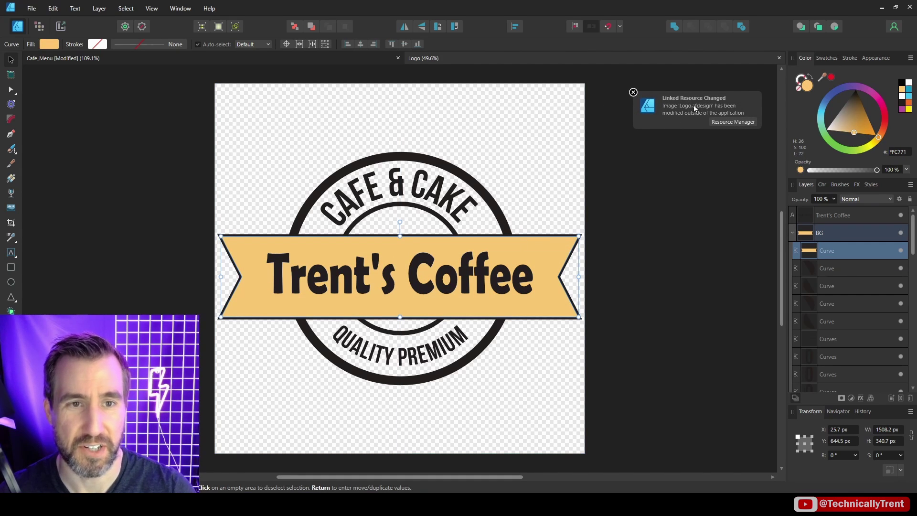
click(380, 56)
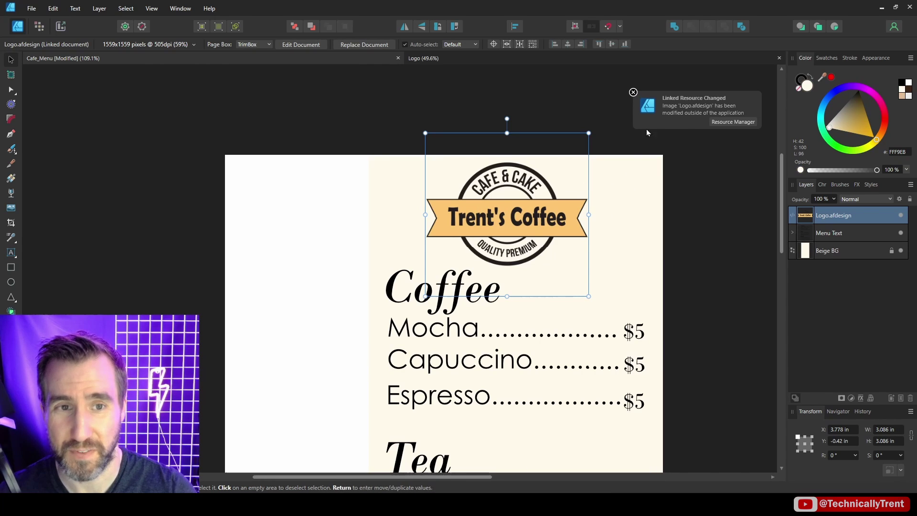
click(633, 92)
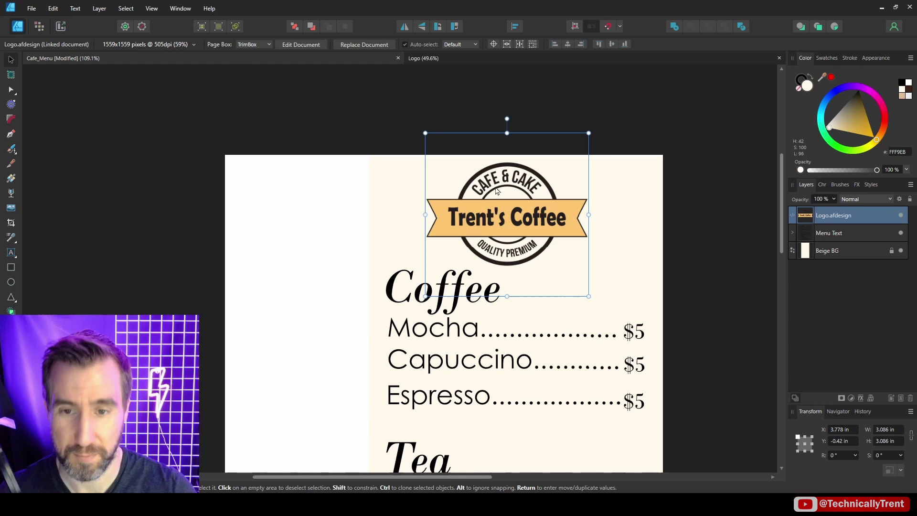
click(501, 56)
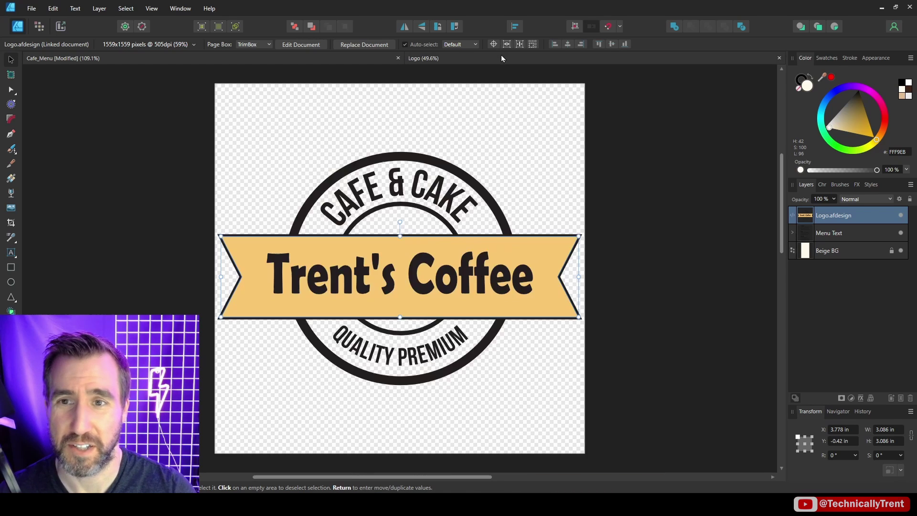
Step: Close the Logo document, bring up Logo.afdesign in File Explorer, then compare the Cafe_Menu and Logo tabs
click(779, 58)
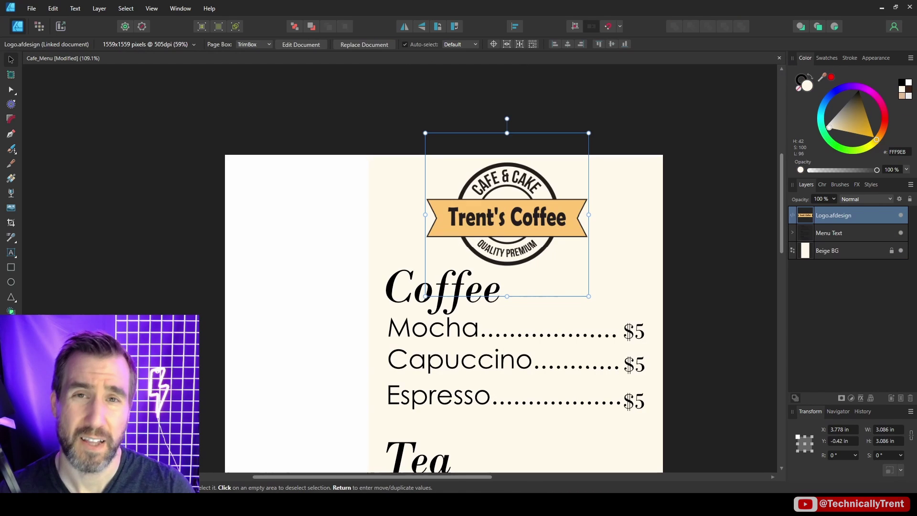
key(alt+Tab)
drag(563, 139, 510, 129)
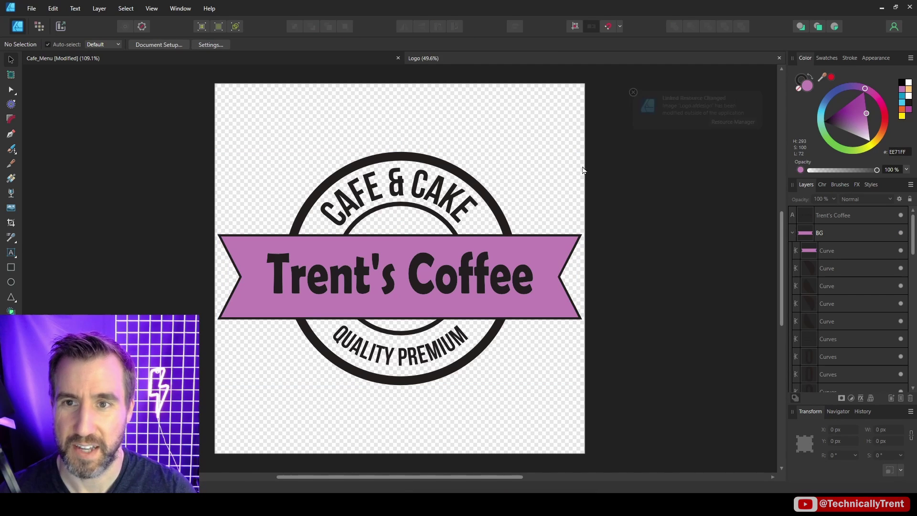
click(366, 59)
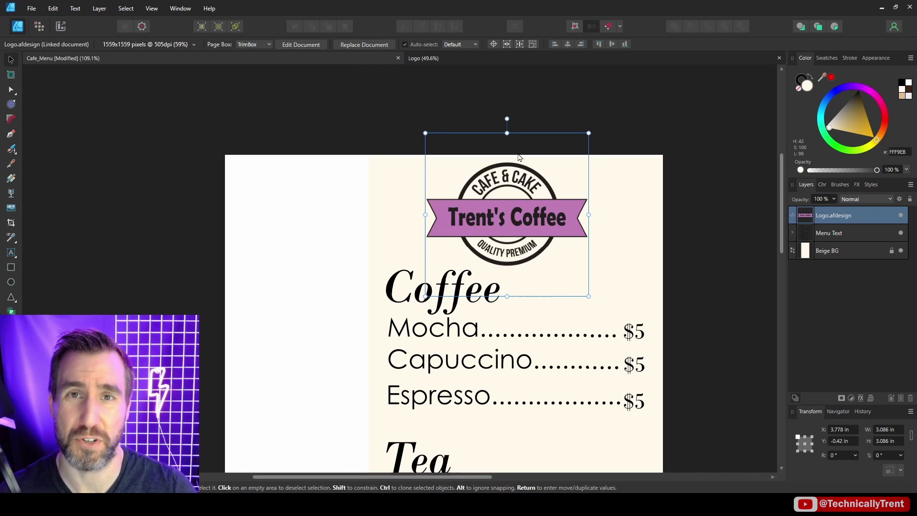
click(443, 60)
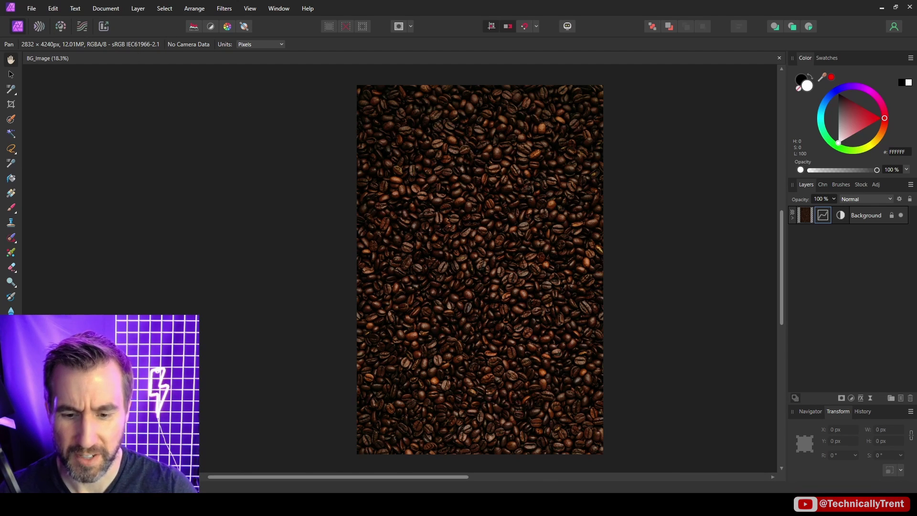
Step: Place BG_Image.afphoto on the Cafe_Menu page, dragging it out to size
click(509, 433)
click(29, 12)
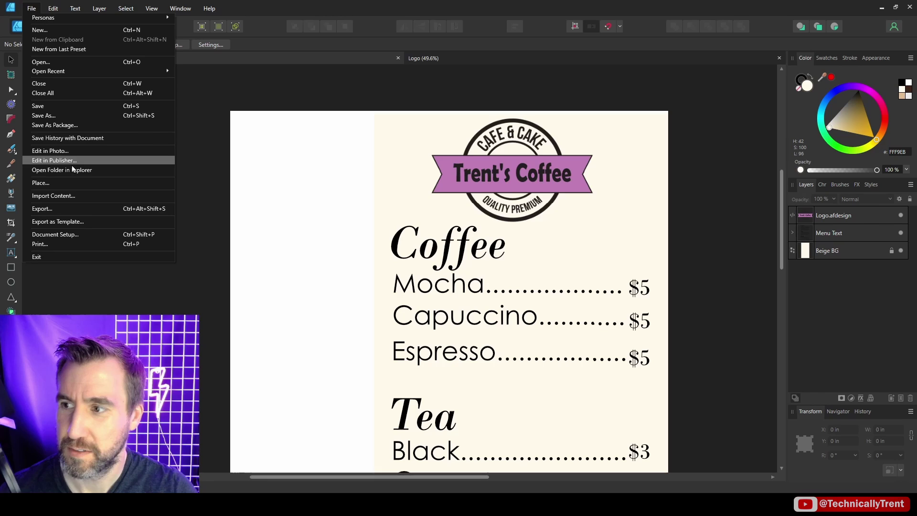
click(76, 182)
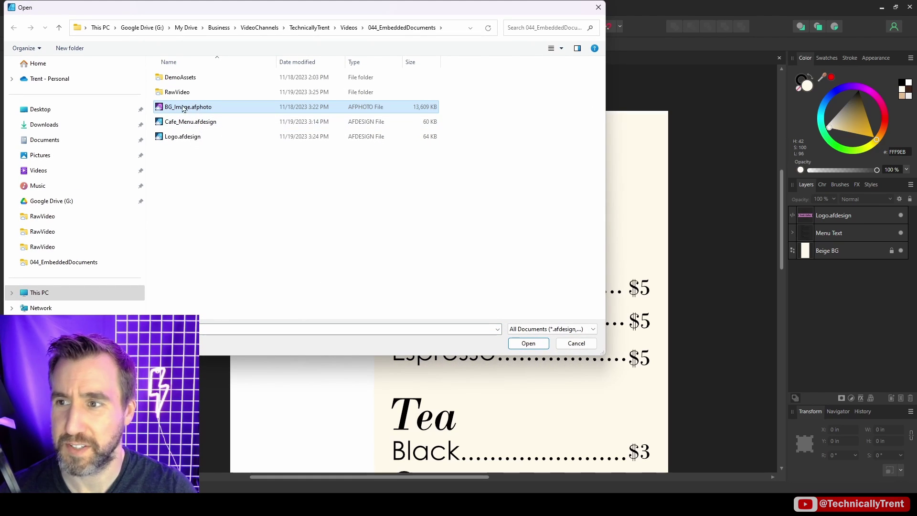
click(528, 343)
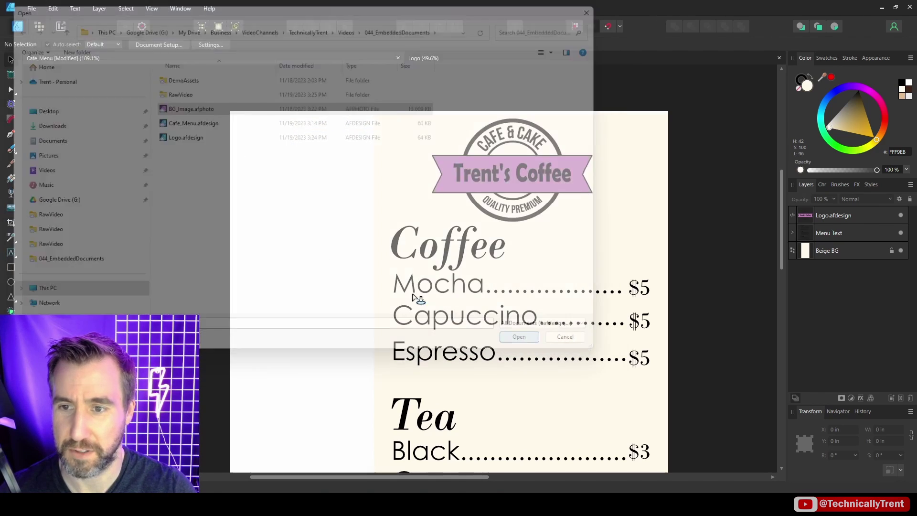
click(296, 225)
scroll(307, 246, down, 10)
drag(518, 94, 420, 258)
Step: Move the BG_Image layer beneath Beige BG in the Layers panel
scroll(428, 254, up, 8)
drag(806, 217, 804, 277)
click(669, 283)
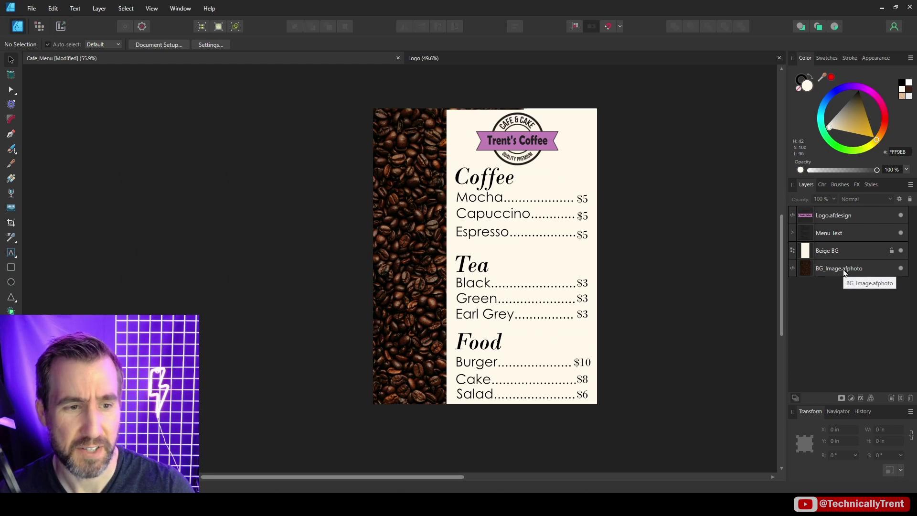
Step: Convert the embedded BG_Image.afphoto to a linked resource in the Resource Manager
click(811, 267)
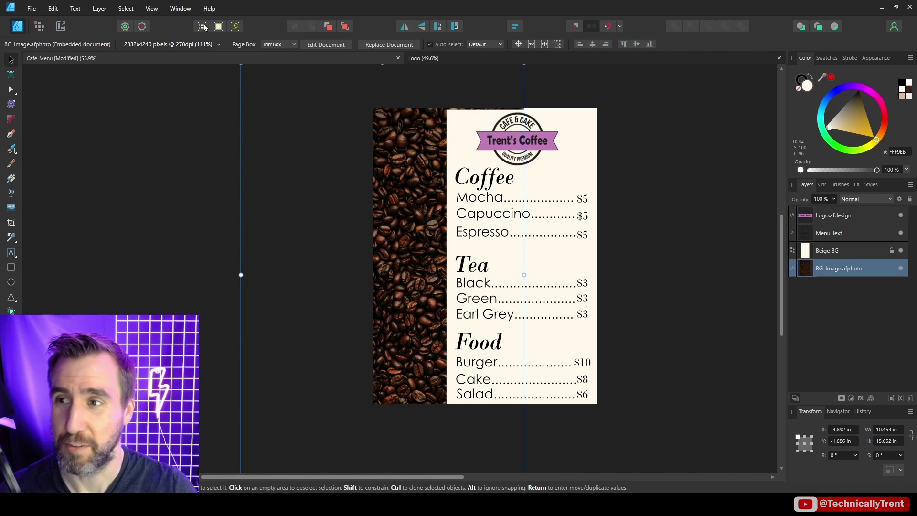
click(180, 9)
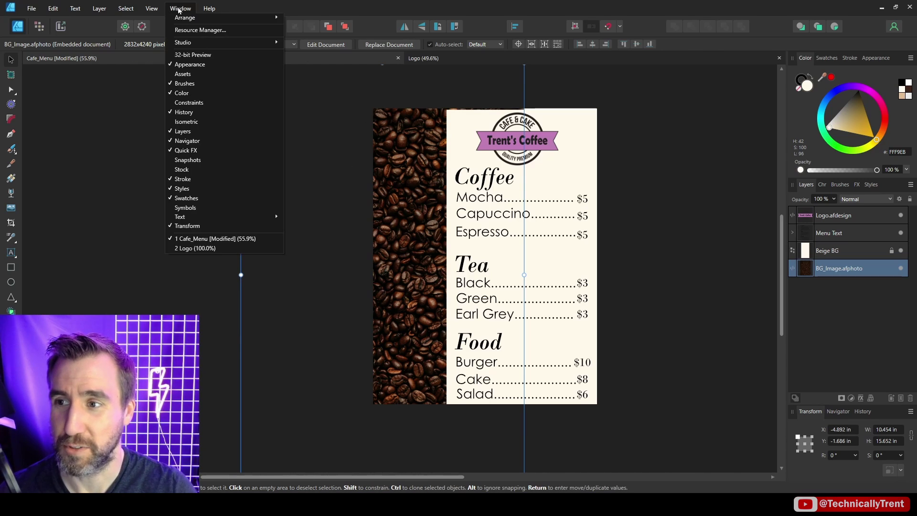
click(194, 30)
drag(400, 142, 490, 142)
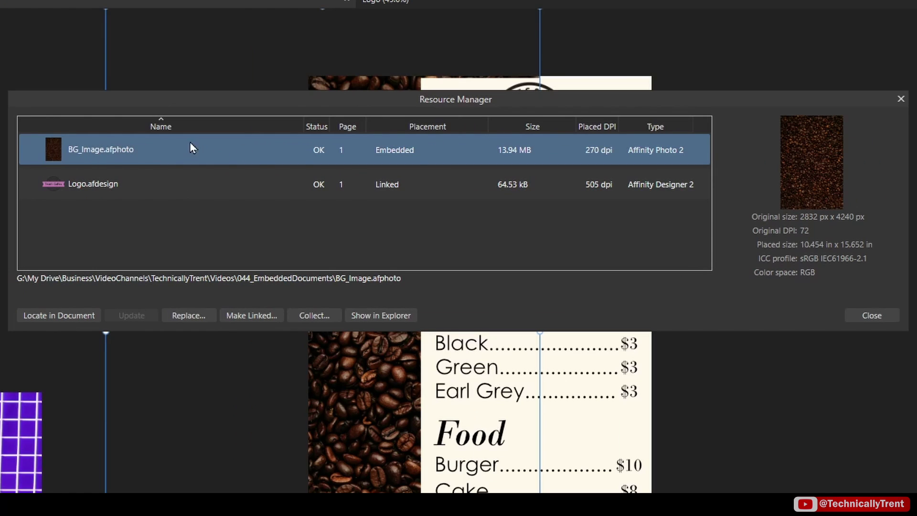
click(237, 314)
key(Escape)
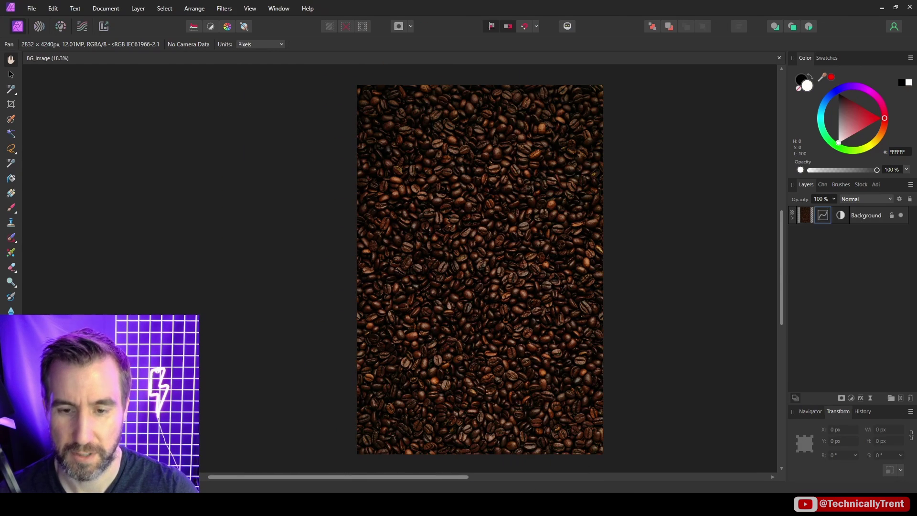
Step: In Affinity Photo, turn on BG_Image's Black & White adjustment, save, and return to Designer
click(852, 233)
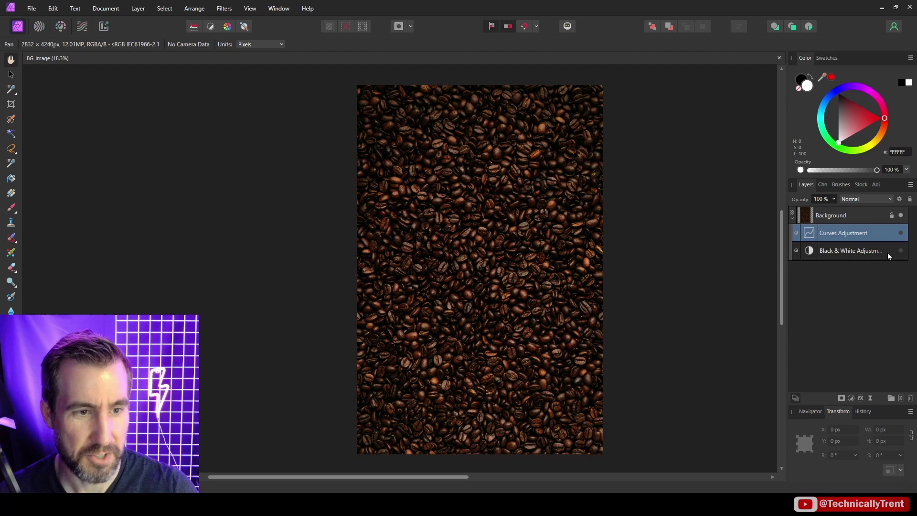
click(901, 251)
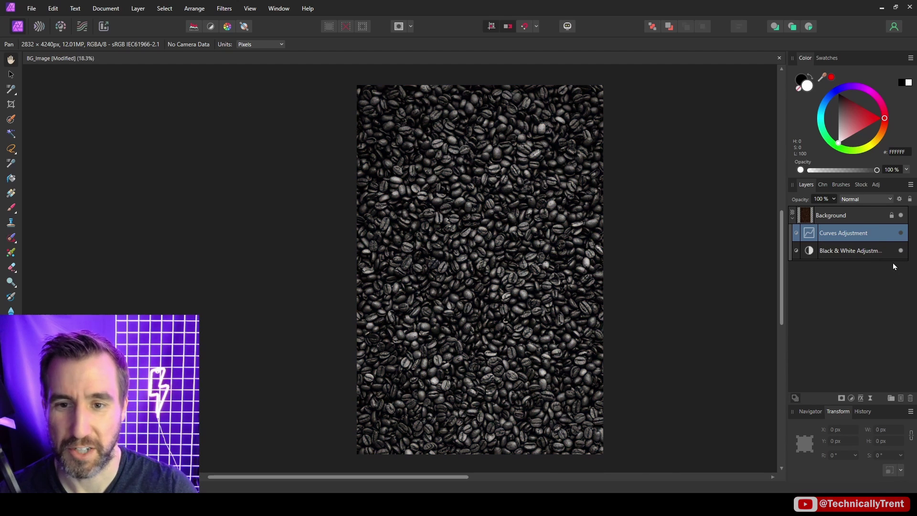
key(ctrl+s)
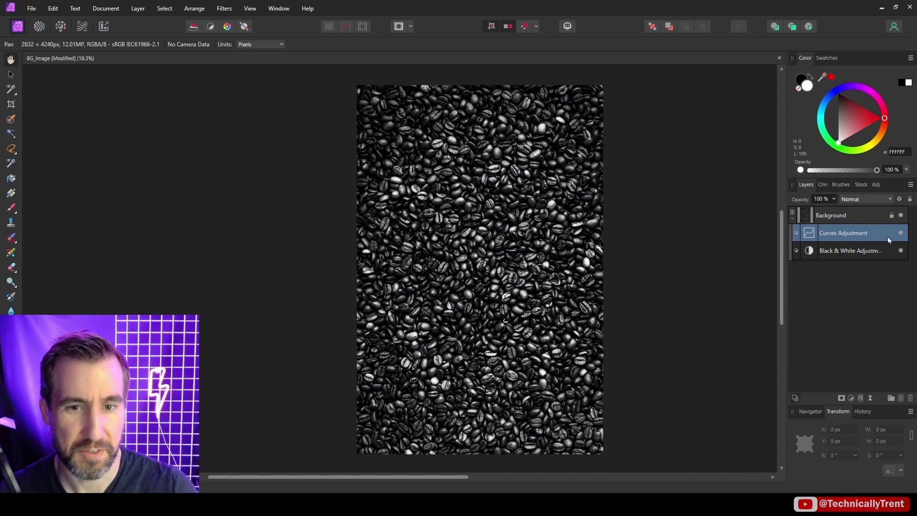
shift+click(826, 251)
click(900, 232)
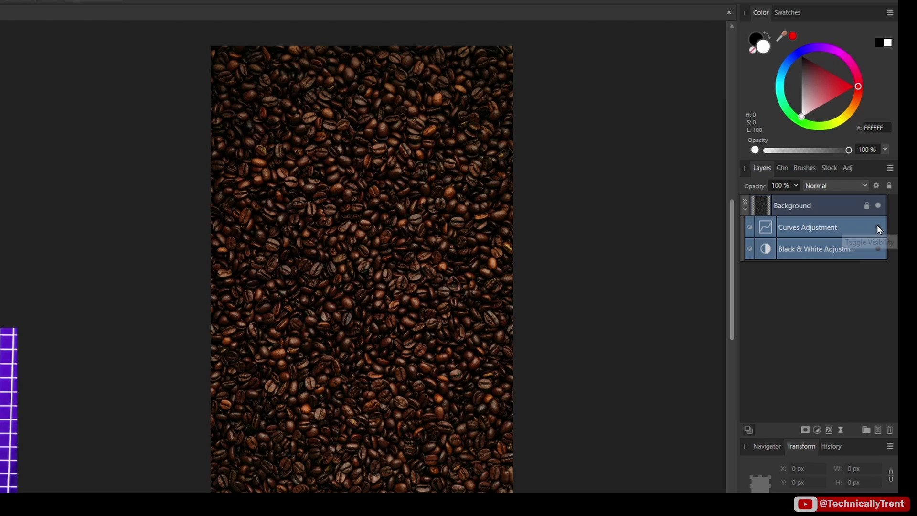
click(900, 233)
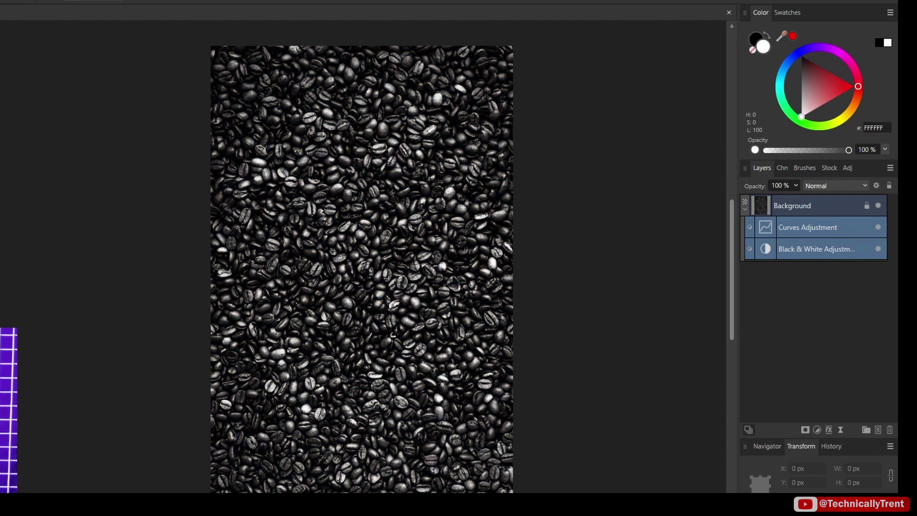
click(401, 471)
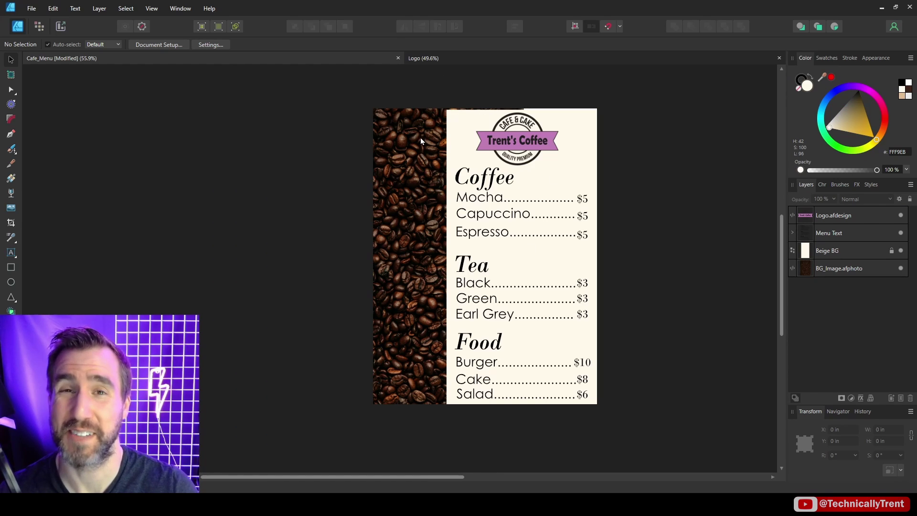
Step: Update the modified BG_Image.afphoto resource so the menu's bean strip turns greyscale
click(181, 8)
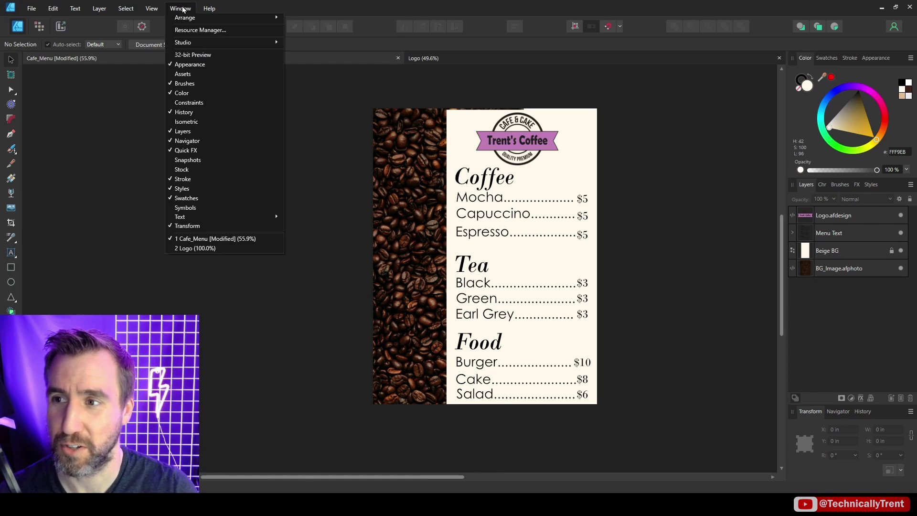
click(193, 31)
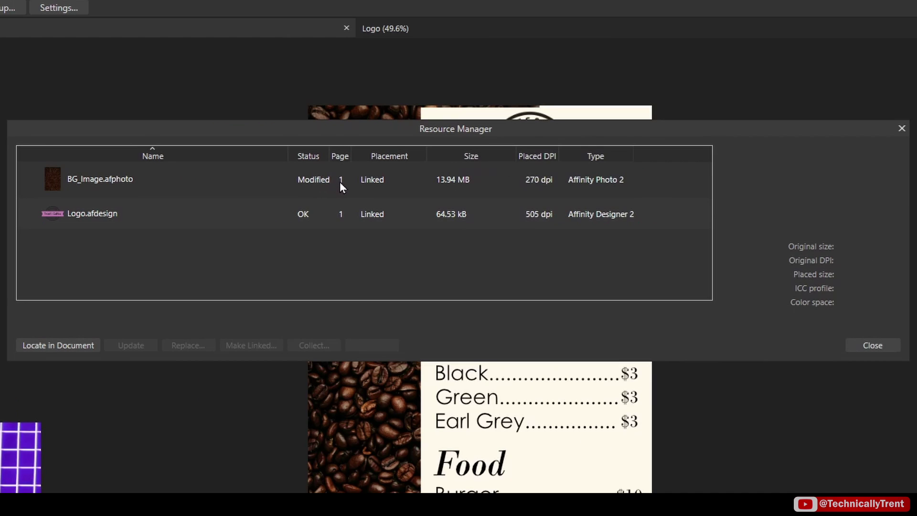
click(142, 178)
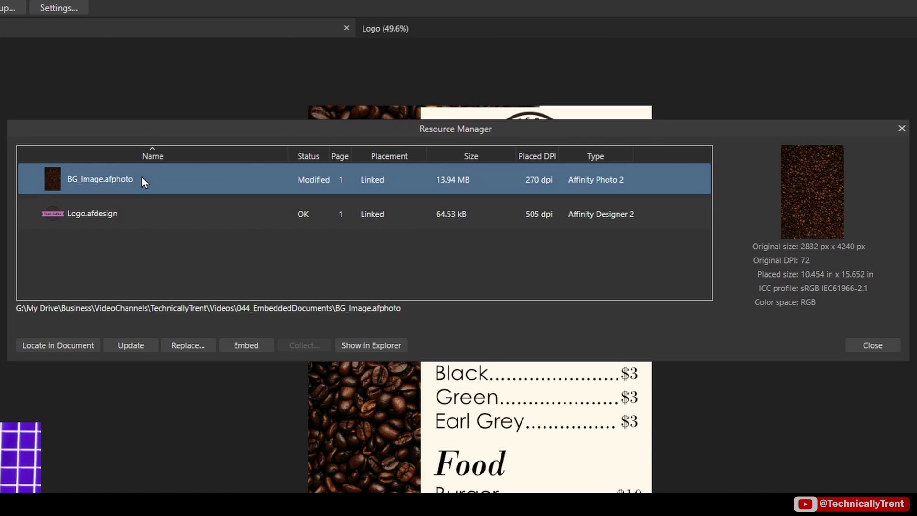
click(124, 348)
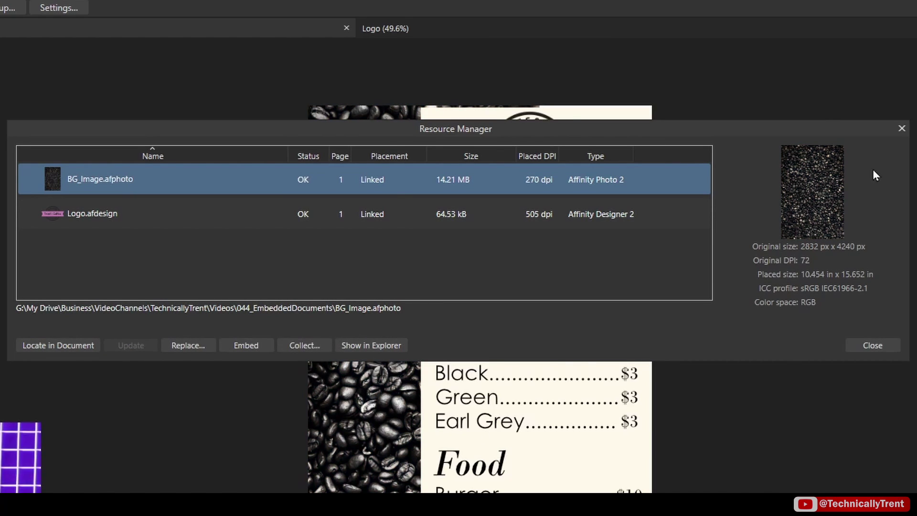
key(Escape)
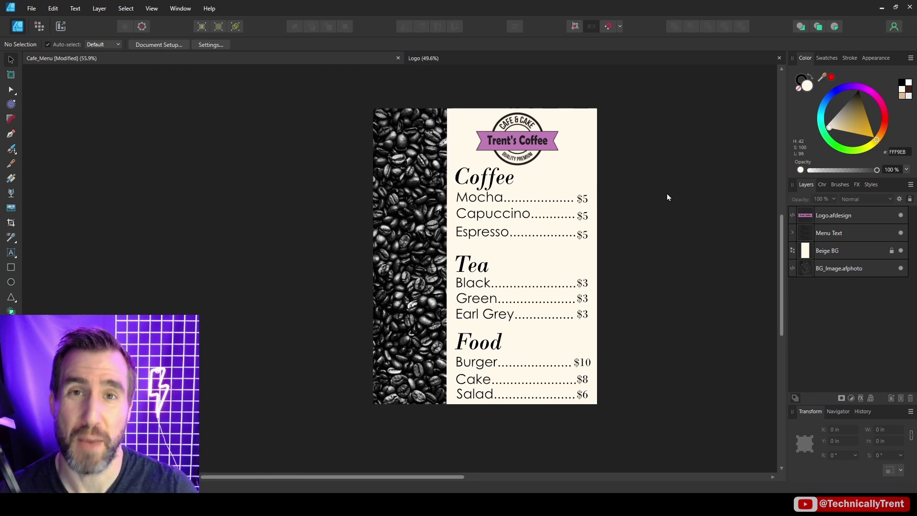
click(53, 8)
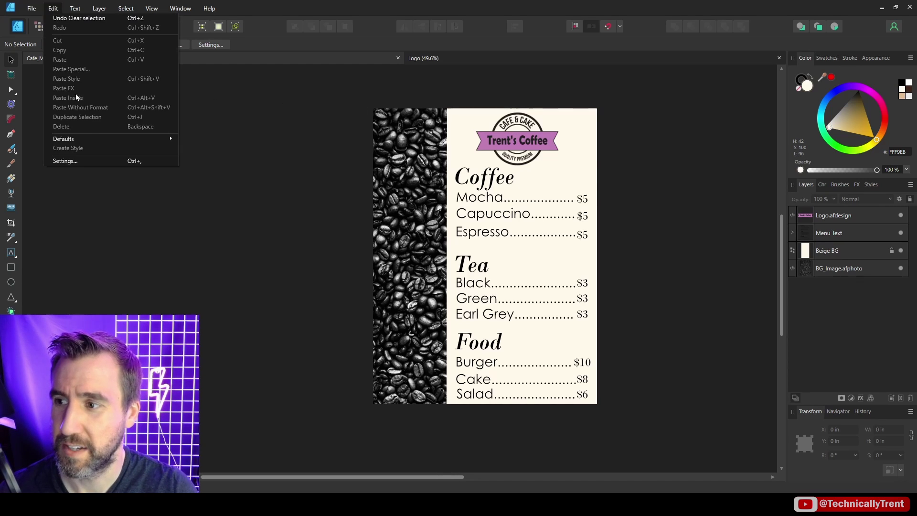
click(96, 162)
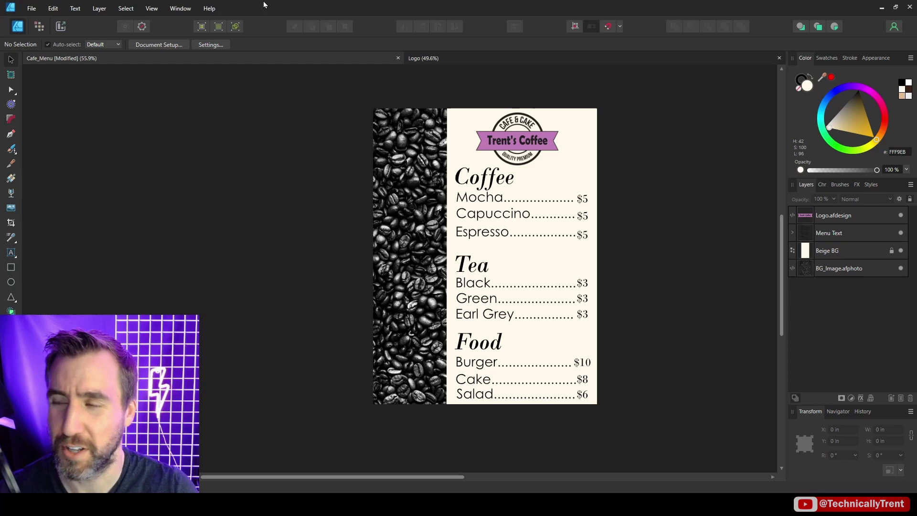
click(32, 9)
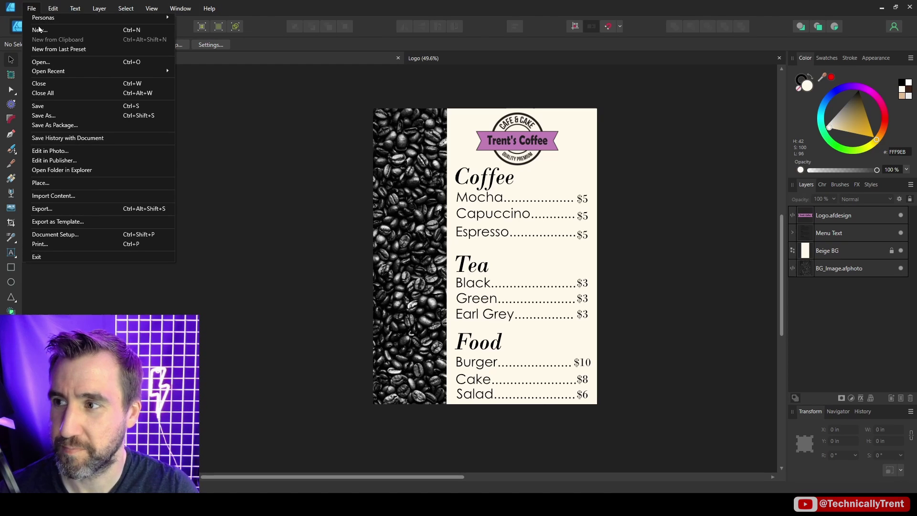
Step: Check the Image placement option in New Document and the Image Placement Policy in Document Setup
click(39, 29)
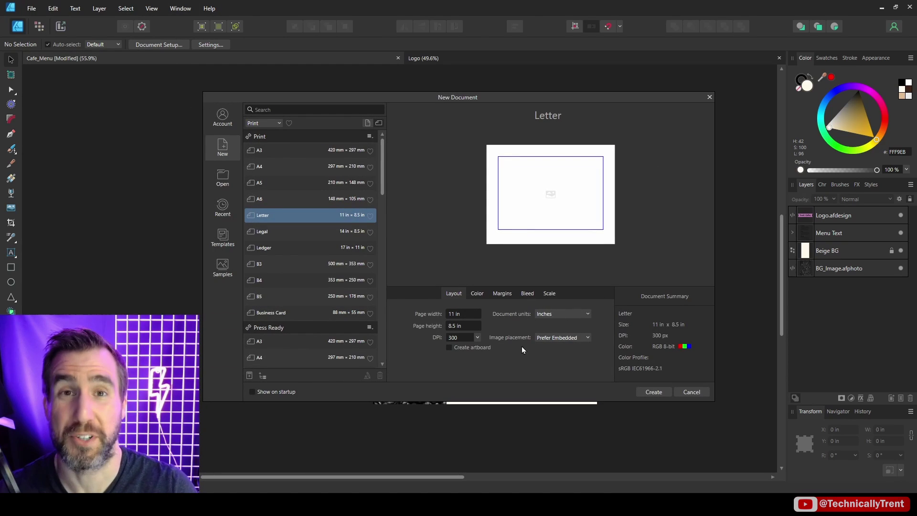
click(569, 338)
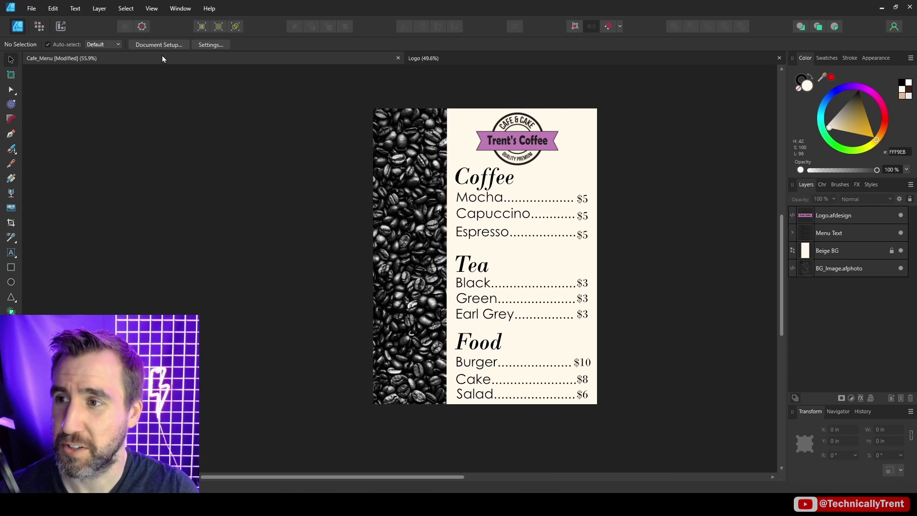
click(159, 45)
click(488, 203)
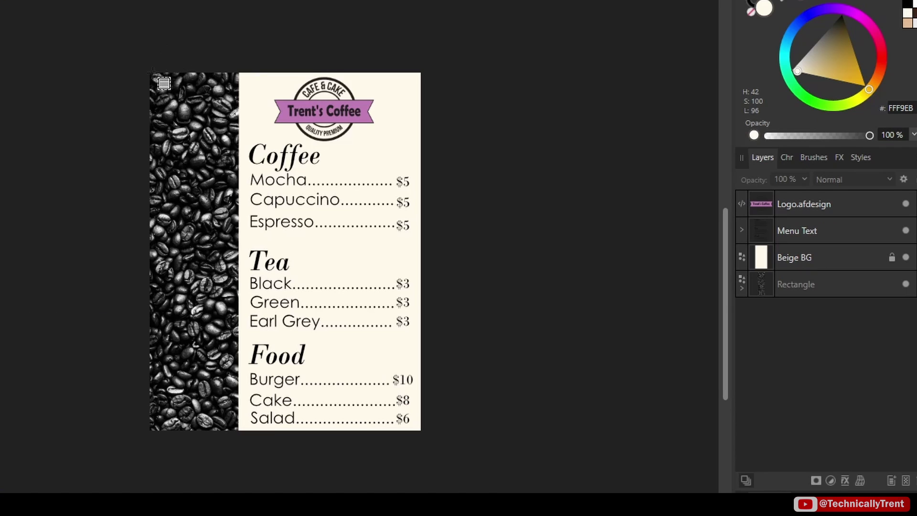
Step: Create Artboard1 around the menu and a card-sized Artboard2 holding the pasted logo and contact text
drag(164, 84, 429, 439)
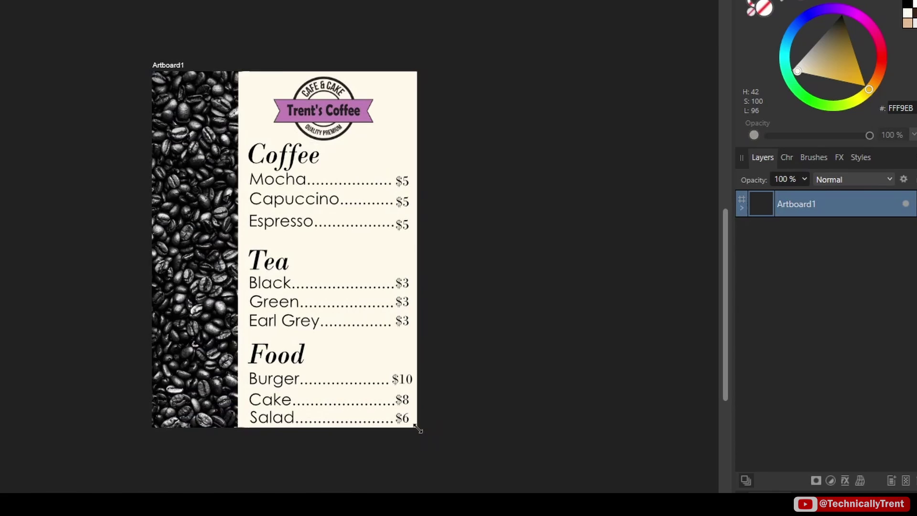
drag(492, 72, 664, 171)
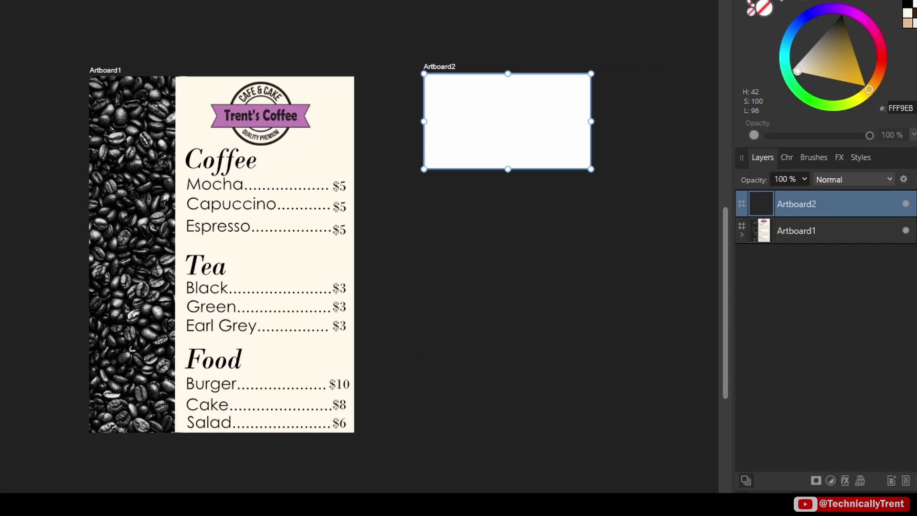
key(ctrl+v)
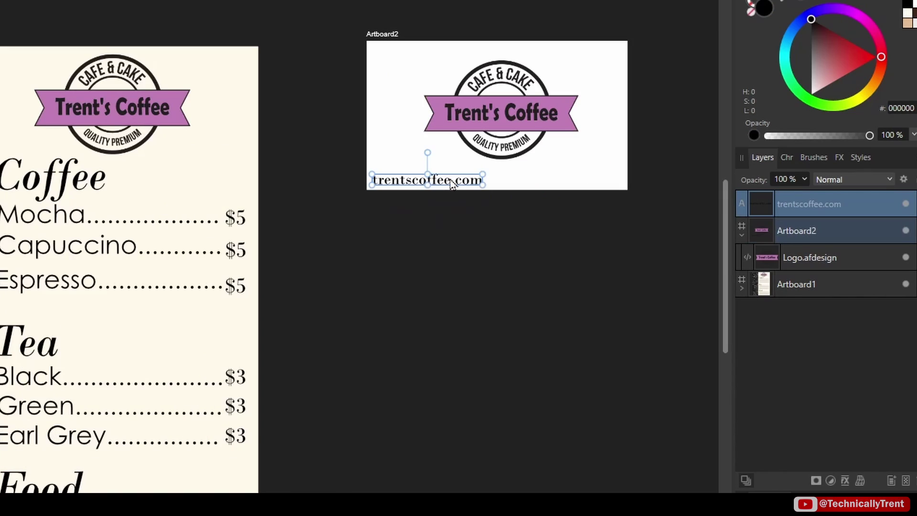
drag(449, 180, 452, 181)
click(460, 259)
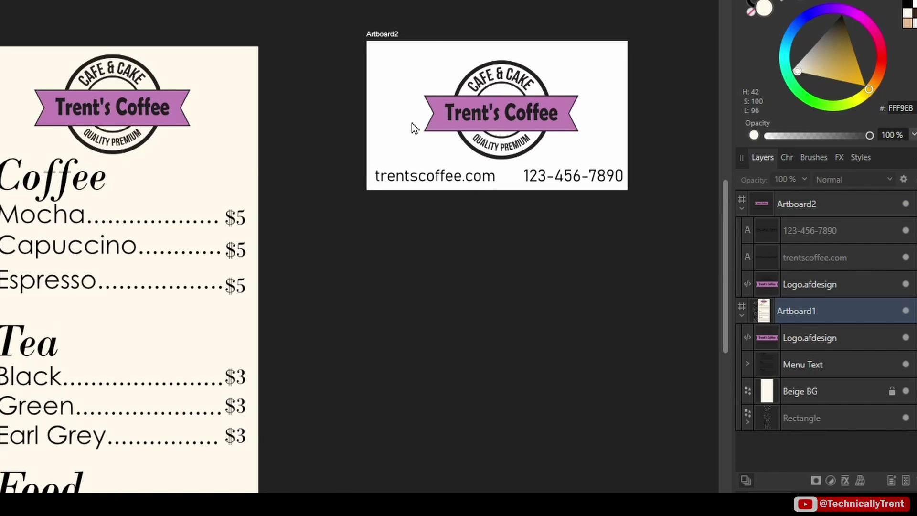
click(511, 96)
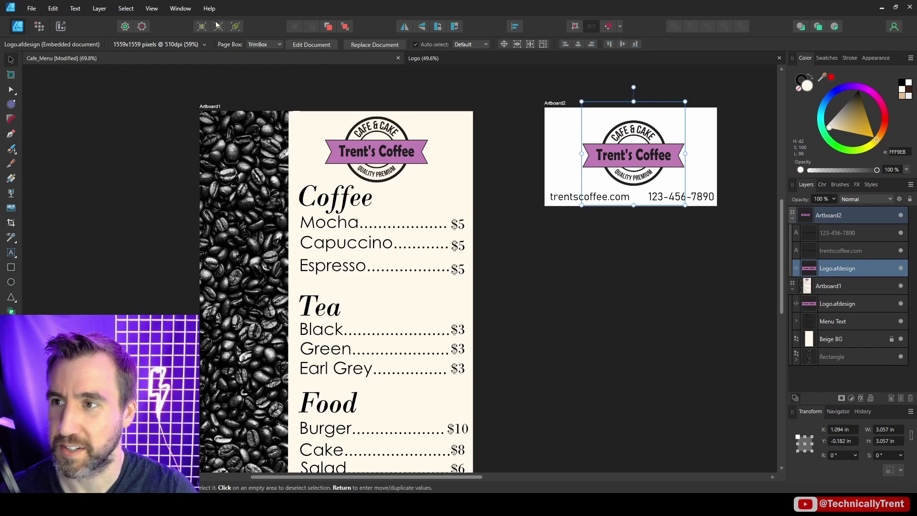
Step: Make the card's embedded Logo.afdesign linked, so both logos share one resource entry
click(180, 8)
click(200, 30)
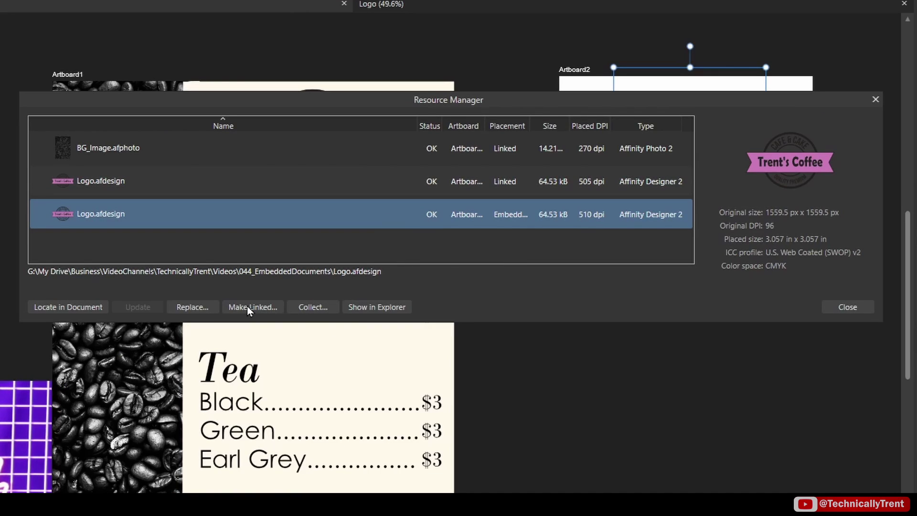
click(264, 308)
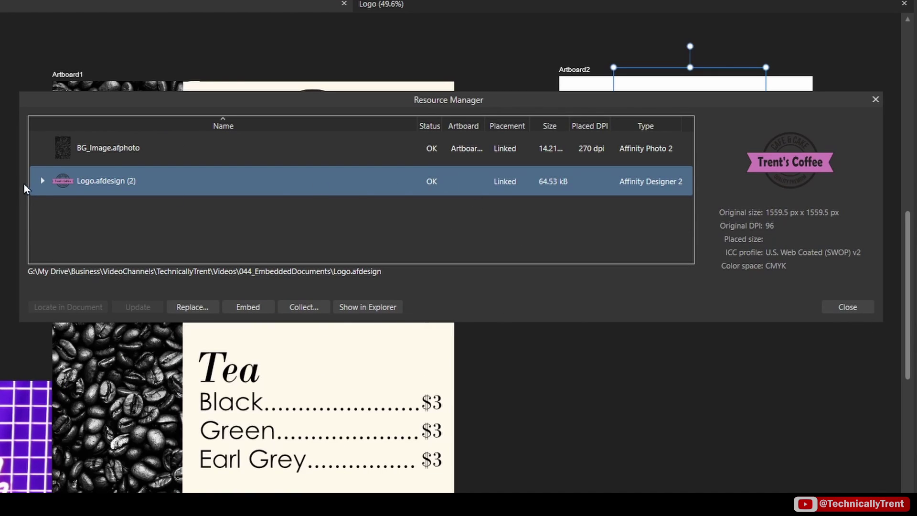
click(41, 182)
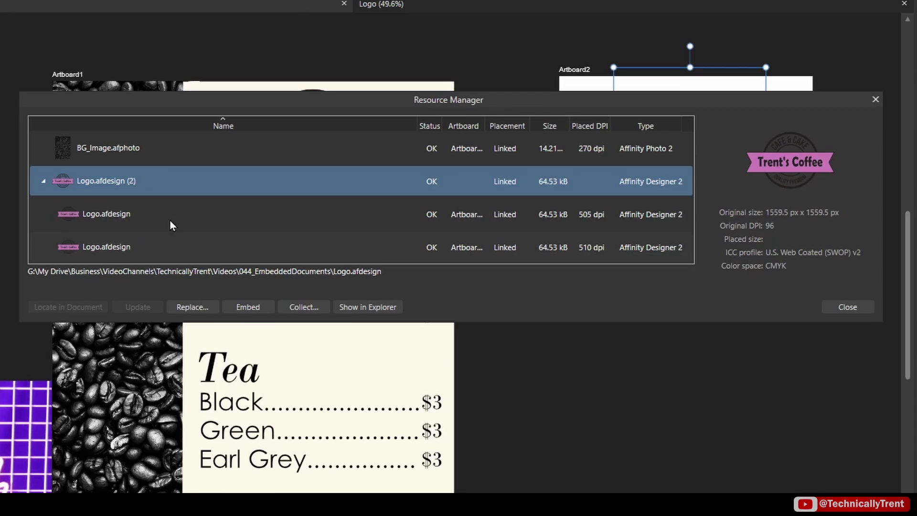
click(41, 181)
Step: Give the Logo's banner a dark brown 682F00 fill and white Trent's Coffee text, then save
click(848, 306)
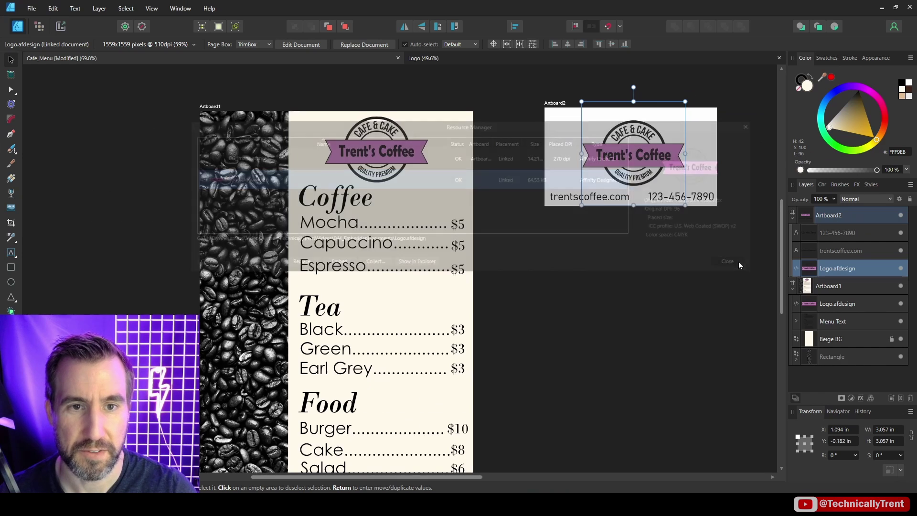
click(423, 58)
click(824, 250)
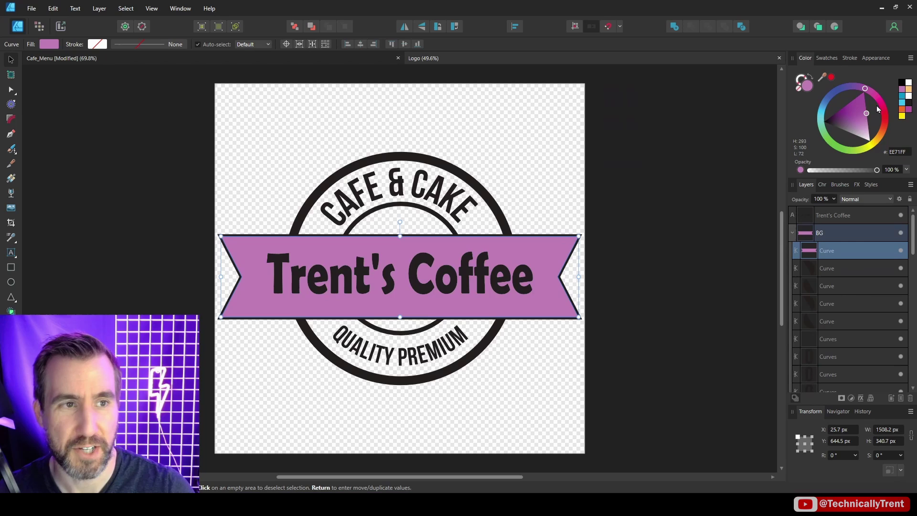
mouse_move(877, 109)
mouse_down()
mouse_move(881, 133)
mouse_move(868, 101)
mouse_up()
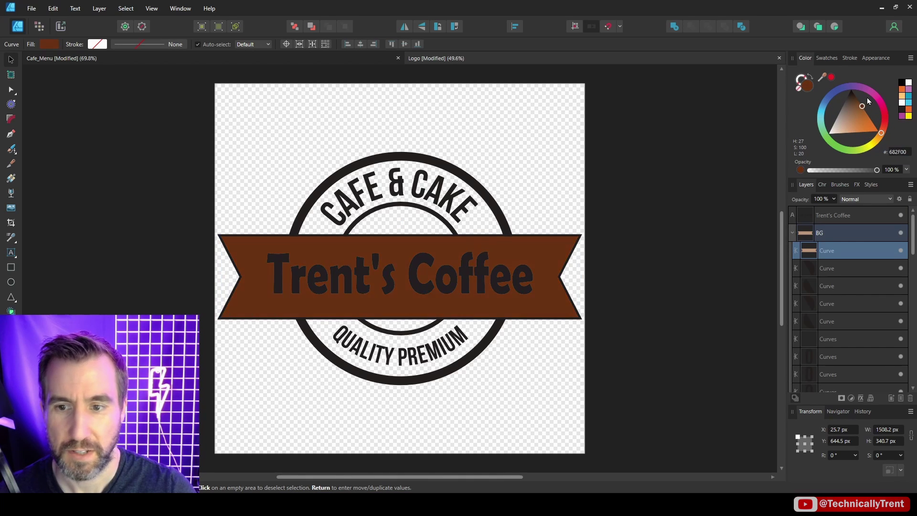
click(500, 296)
drag(851, 130, 838, 173)
key(ctrl+s)
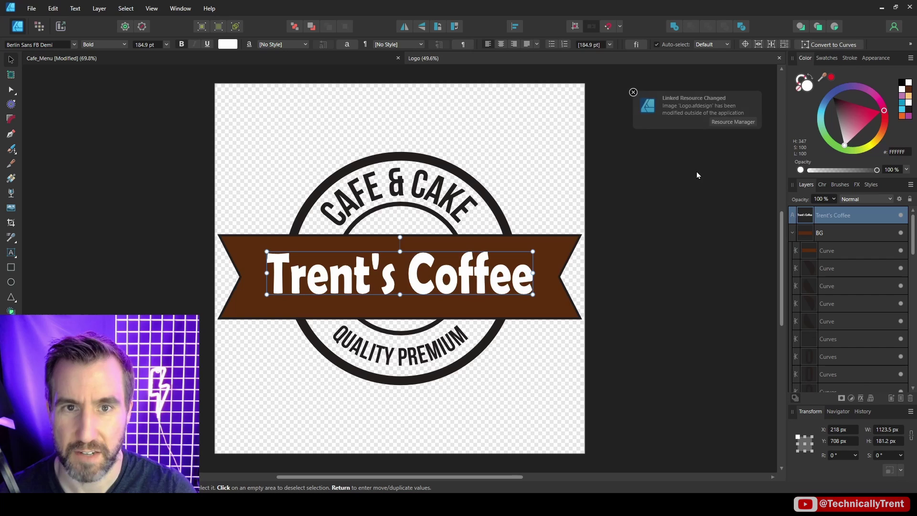
Step: View both updated brown-banner logos on Cafe_Menu, then return to the Logo document
click(375, 58)
click(528, 275)
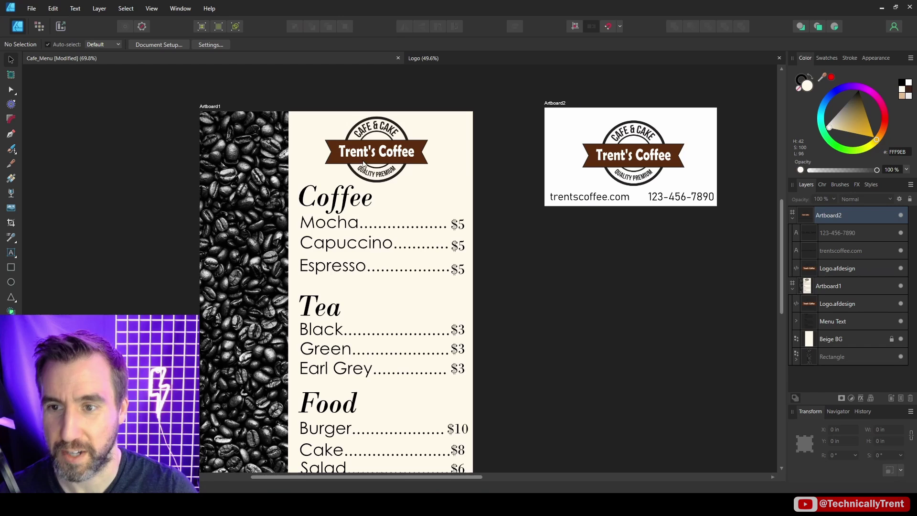
click(535, 58)
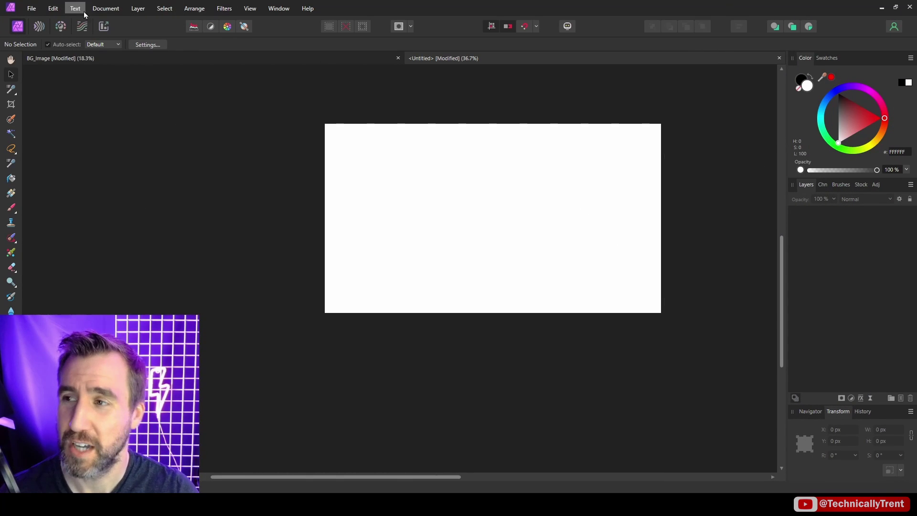
Step: Place Logo.afdesign into the Untitled image and open the embedded logo as its own document
click(33, 15)
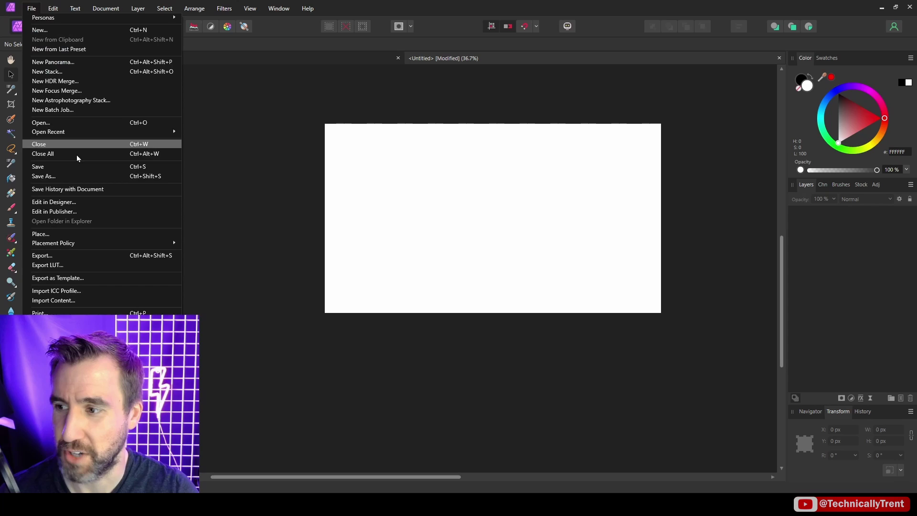
click(73, 233)
click(415, 314)
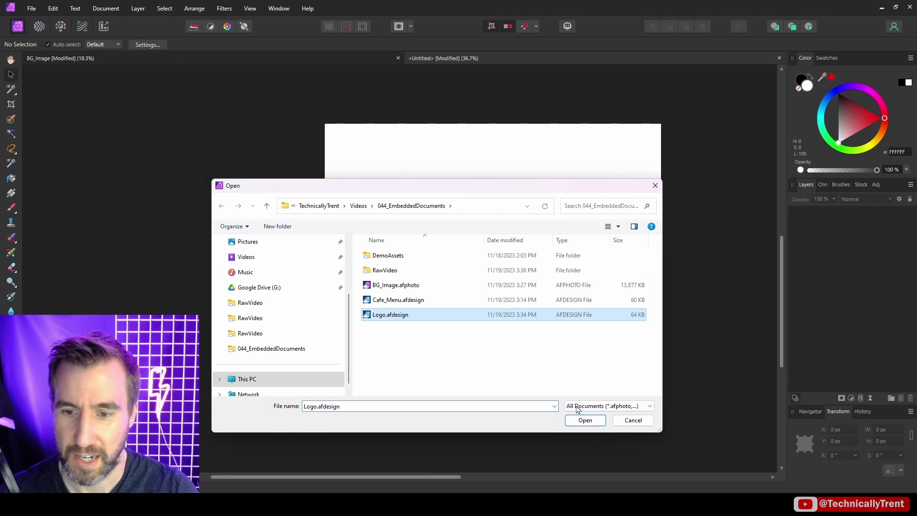
click(582, 418)
click(468, 205)
drag(452, 203, 480, 227)
double_click(486, 229)
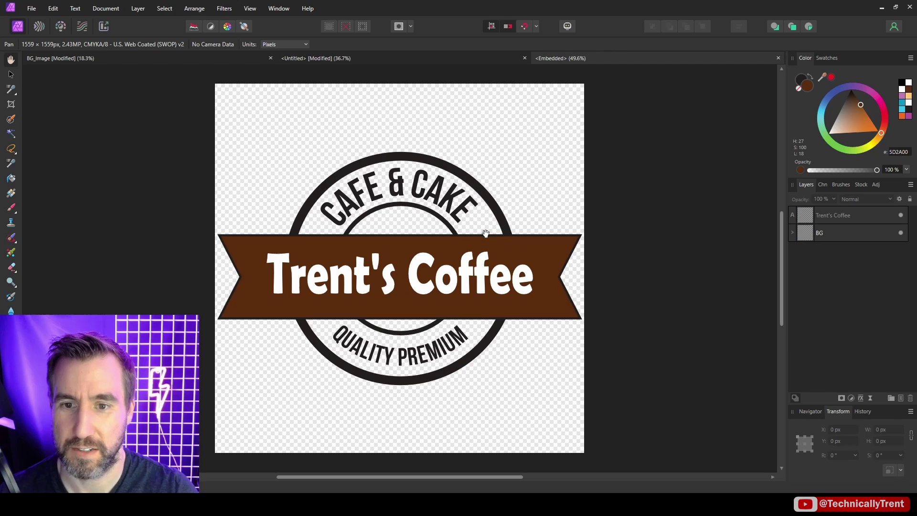
Step: Show the Untitled document's Resource Manager, widened, listing Logo.afdesign
click(448, 59)
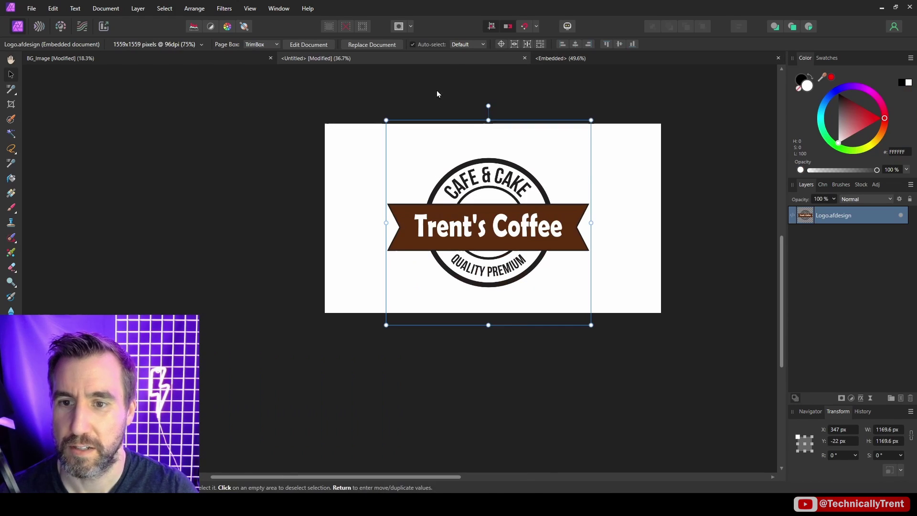
click(279, 8)
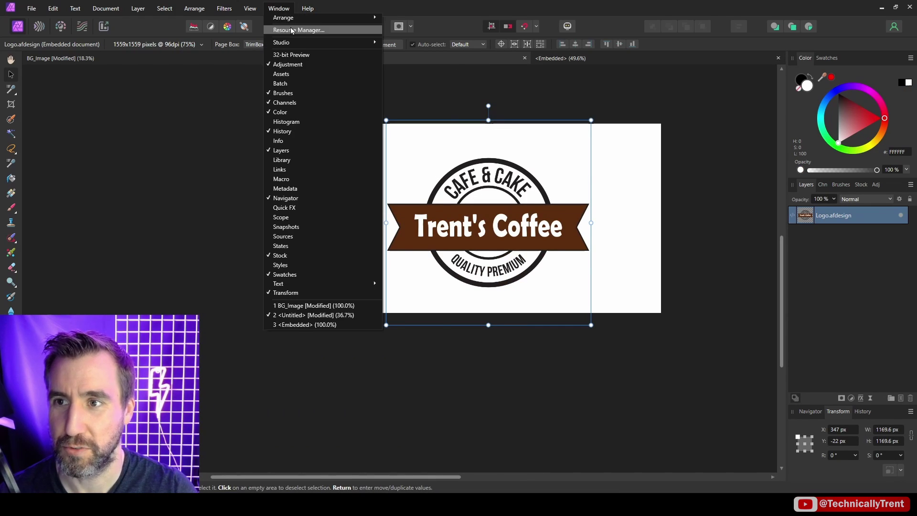
click(297, 29)
drag(270, 242, 141, 239)
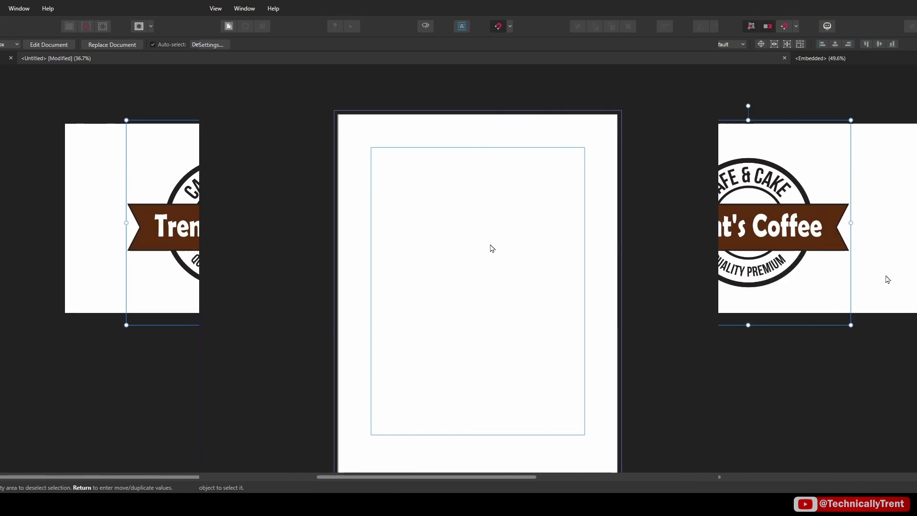
Step: Place Logo.afdesign as a large frame centred on the page and check it in the Resource Manager
click(31, 8)
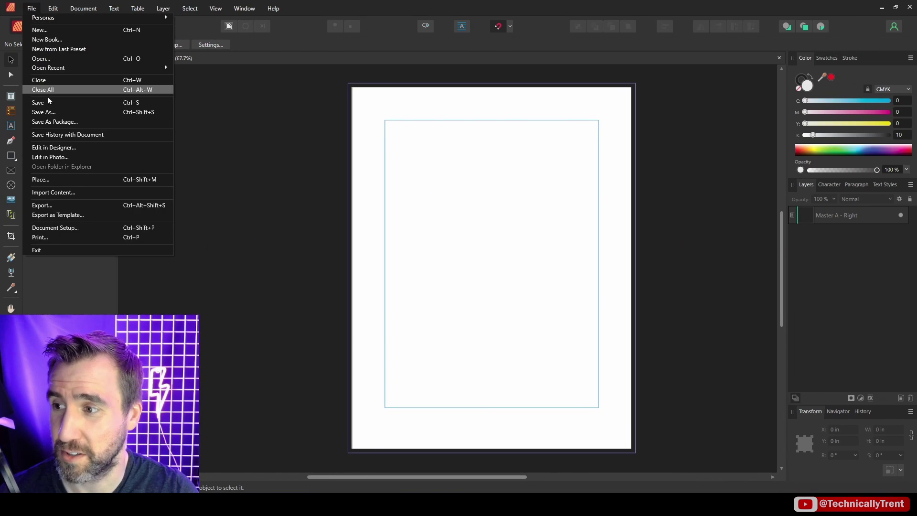
click(72, 180)
click(189, 137)
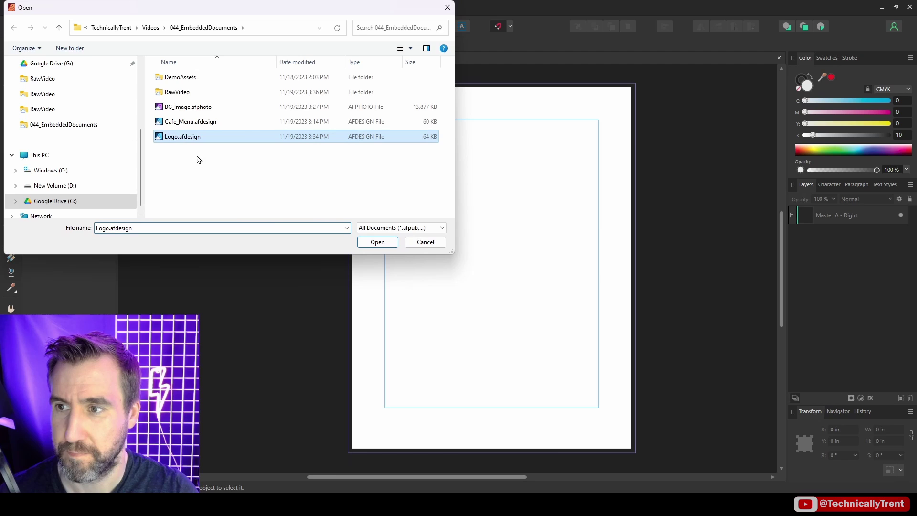
click(377, 241)
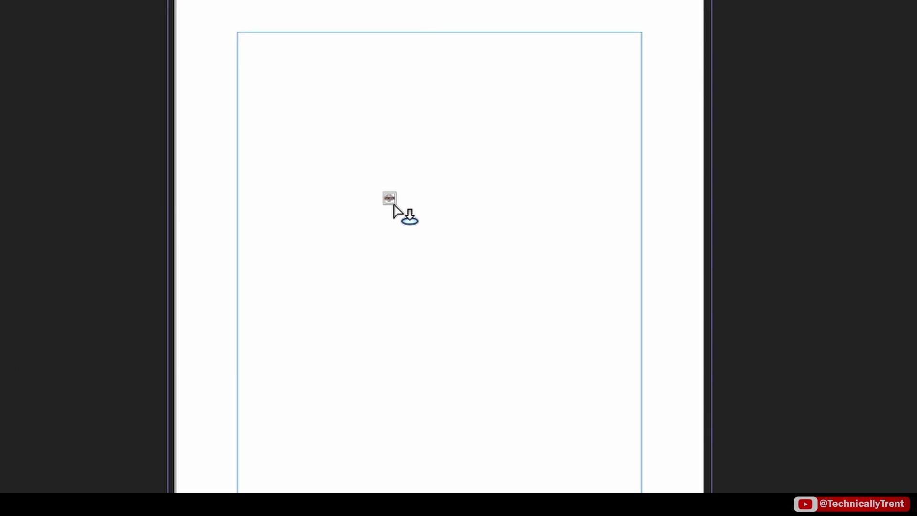
drag(394, 205, 886, 432)
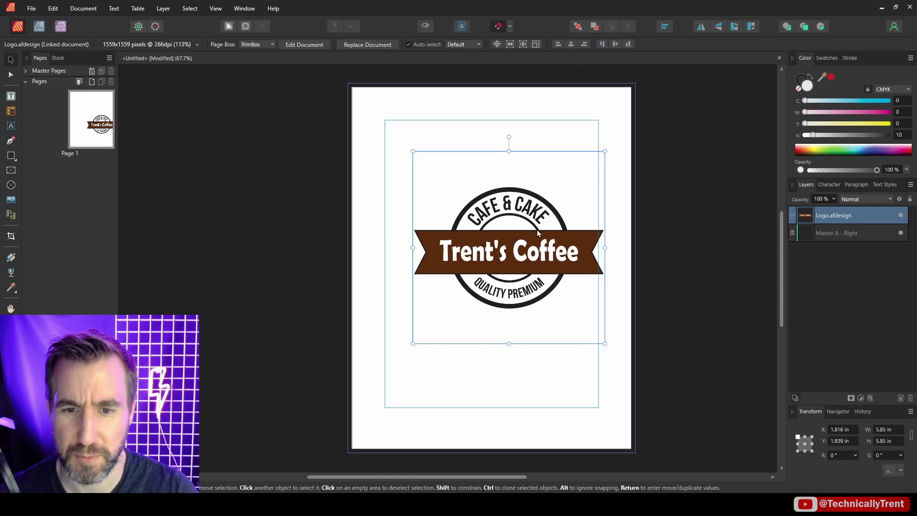
drag(538, 233, 521, 221)
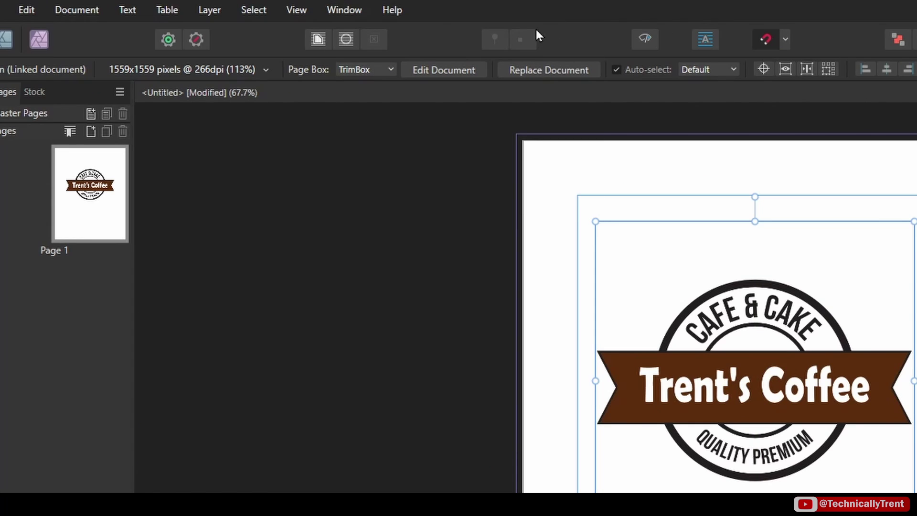
click(356, 10)
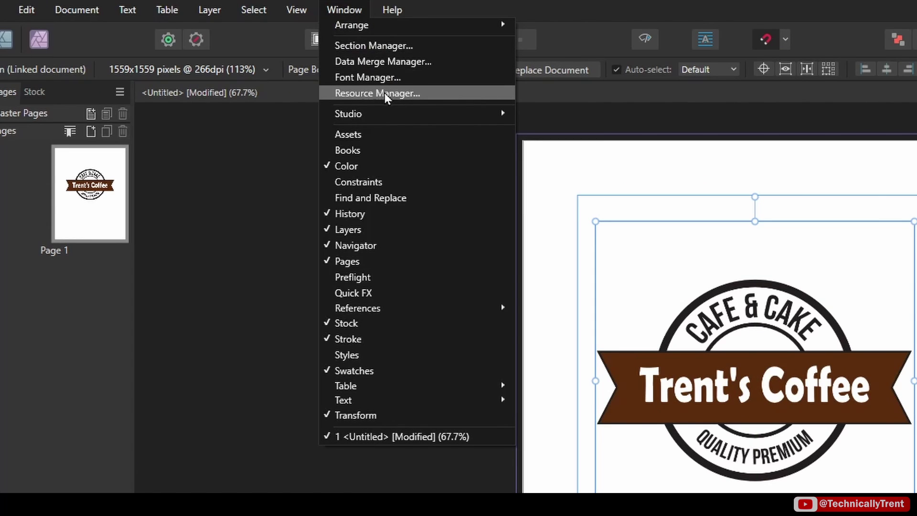
click(421, 94)
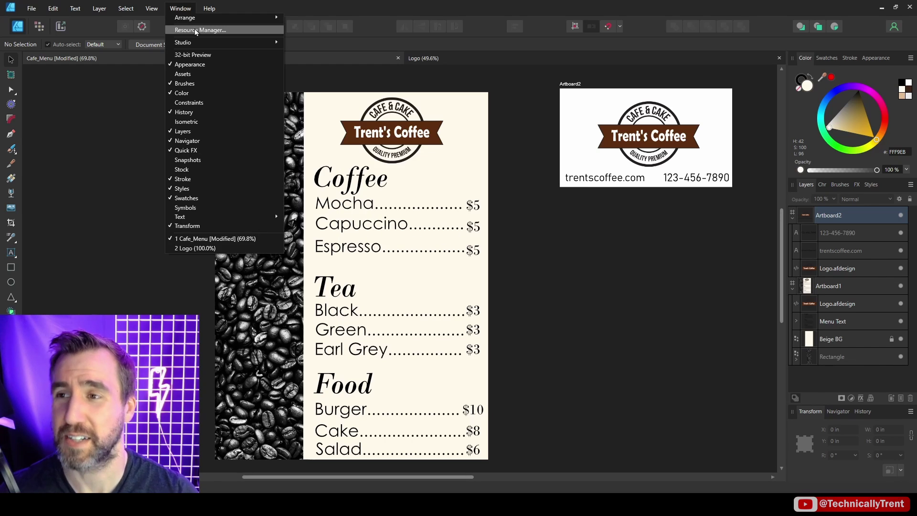
Step: Open the Resource Manager, expand Logo.afdesign (2) into its two placements, and cancel a Replace attempt
click(196, 30)
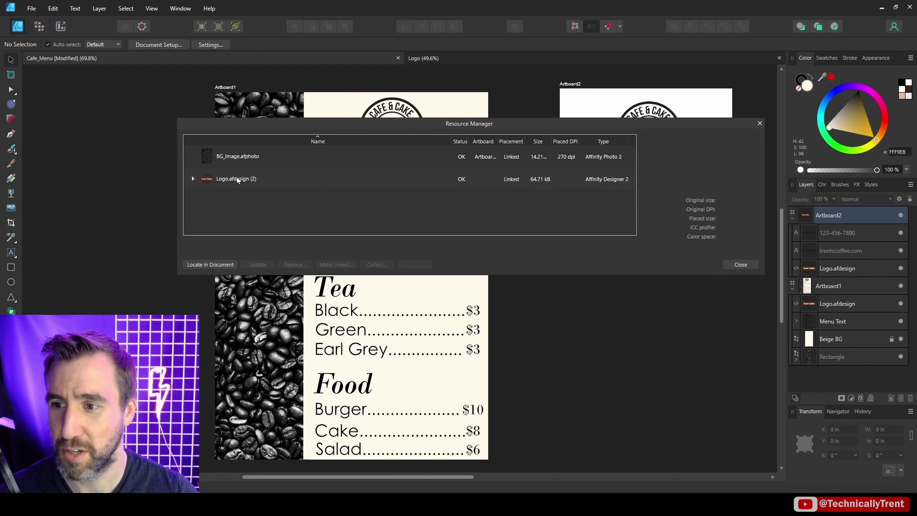
click(201, 181)
click(194, 179)
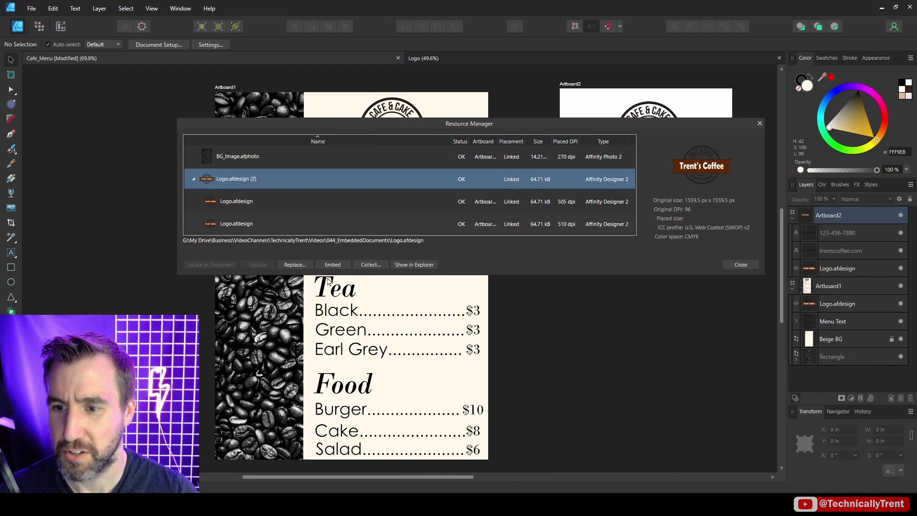
click(294, 265)
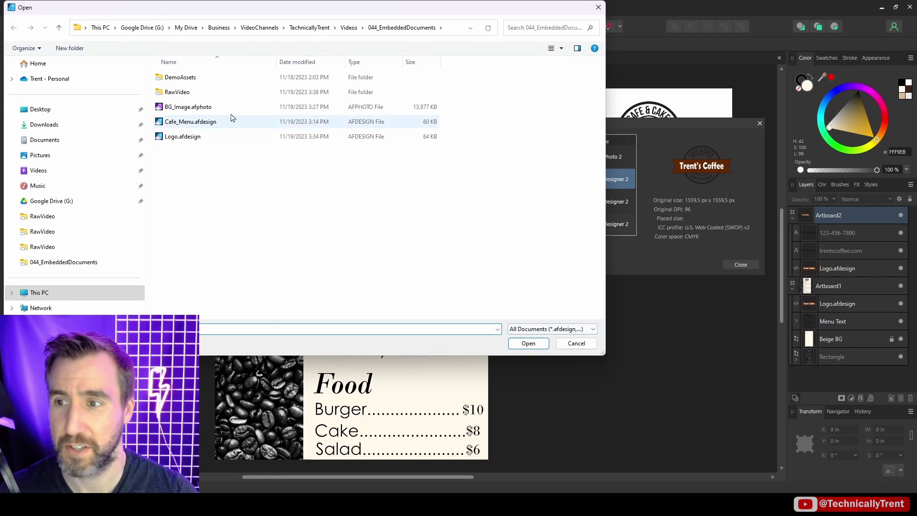
click(575, 343)
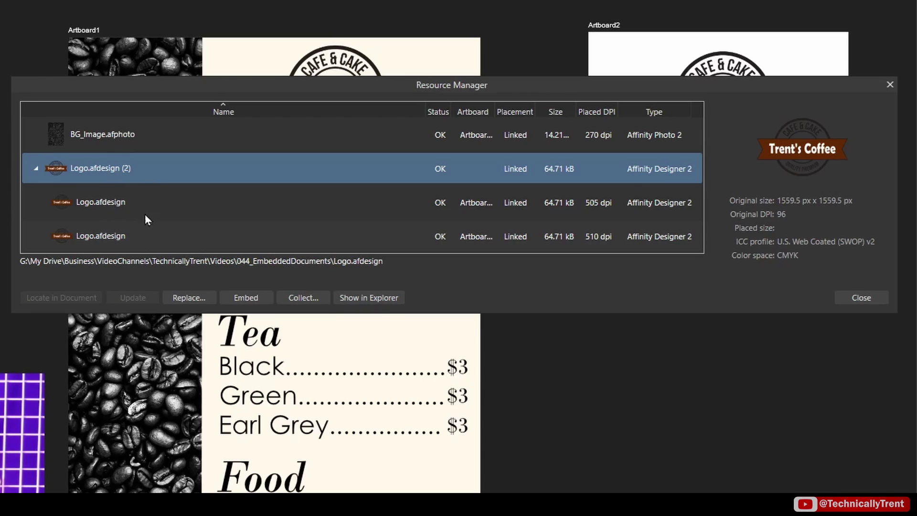
Step: Select BG_Image.afphoto in the Resource Manager and reveal the file in Explorer
click(104, 136)
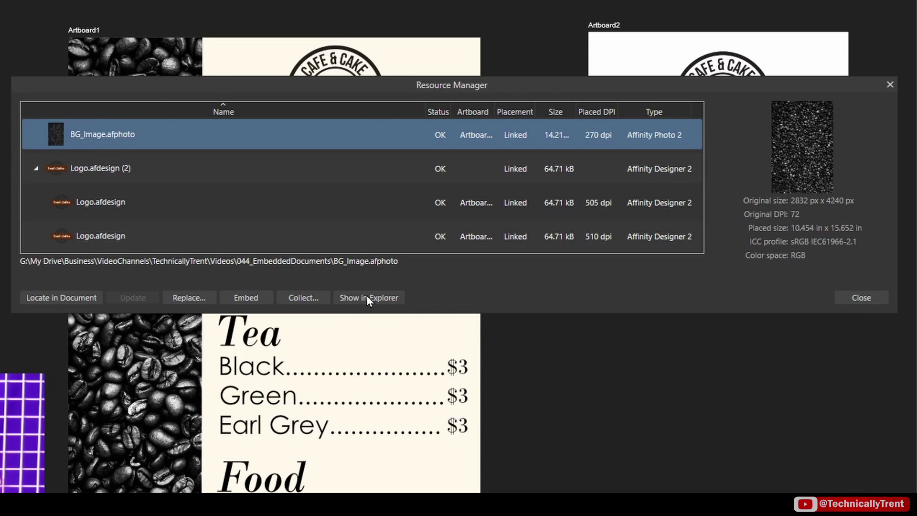
click(368, 298)
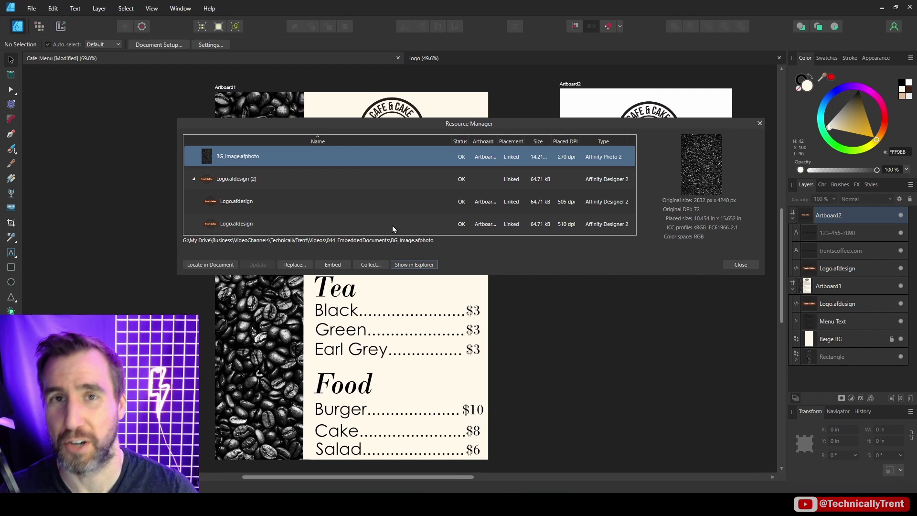
Step: Collect BG_Image.afphoto into a new folder named 'Collection' inside 044_EmbeddedDocuments
click(371, 265)
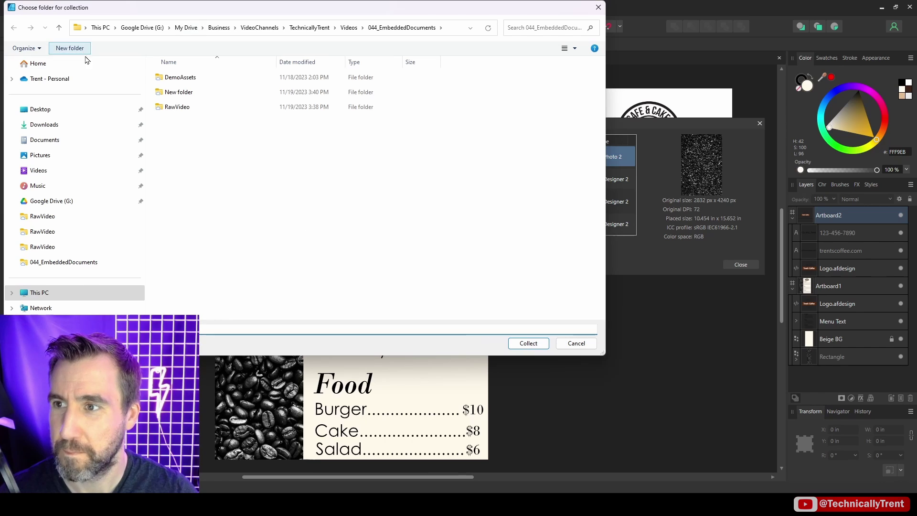
click(69, 47)
text(Collectio)
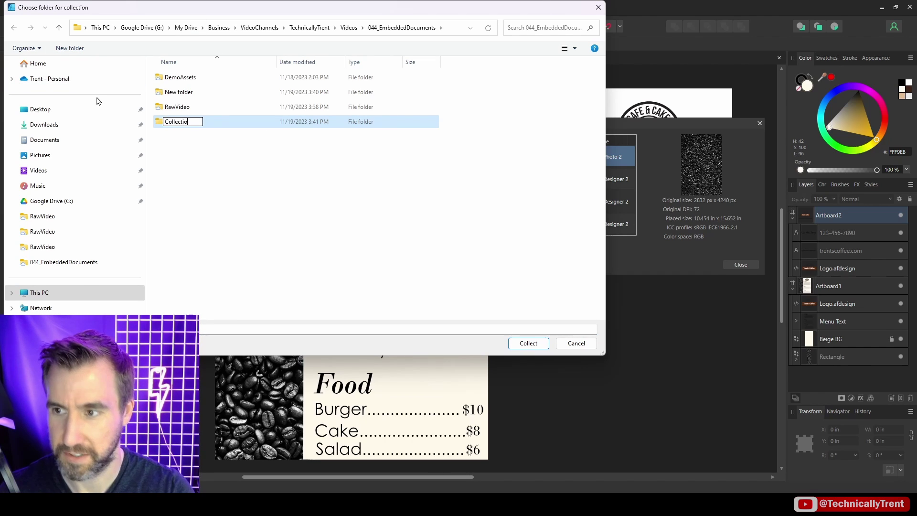
text(n)
key(Return)
key(Return)
click(535, 345)
click(579, 160)
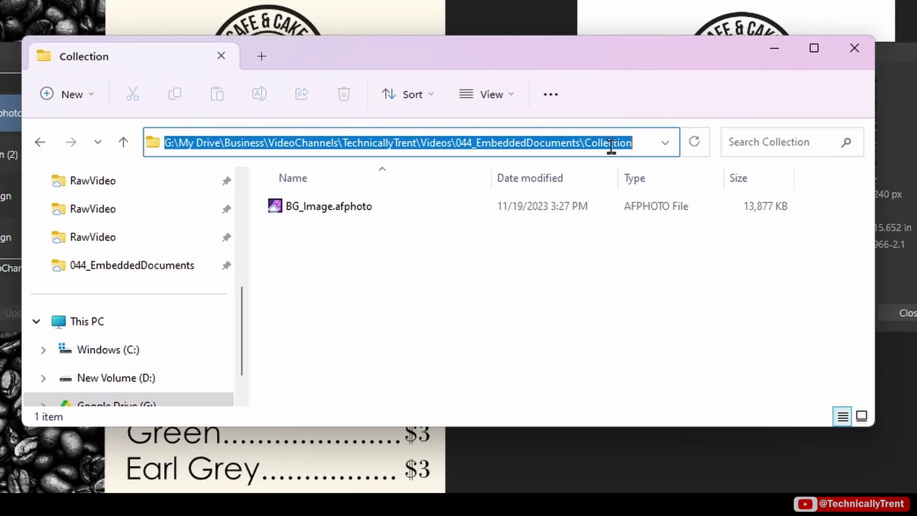
Step: Check in Explorer that the Collection folder now holds BG_Image.afphoto
click(590, 146)
double_click(588, 144)
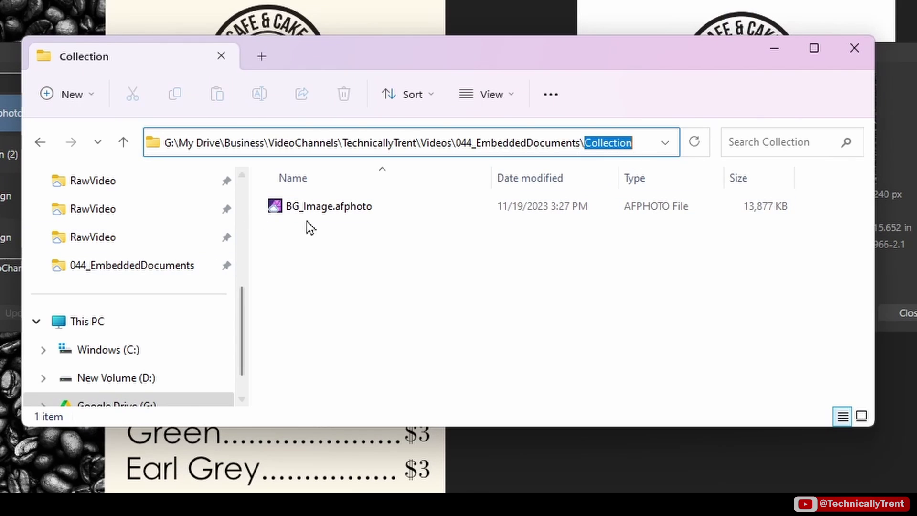
click(333, 216)
drag(419, 55, 684, 0)
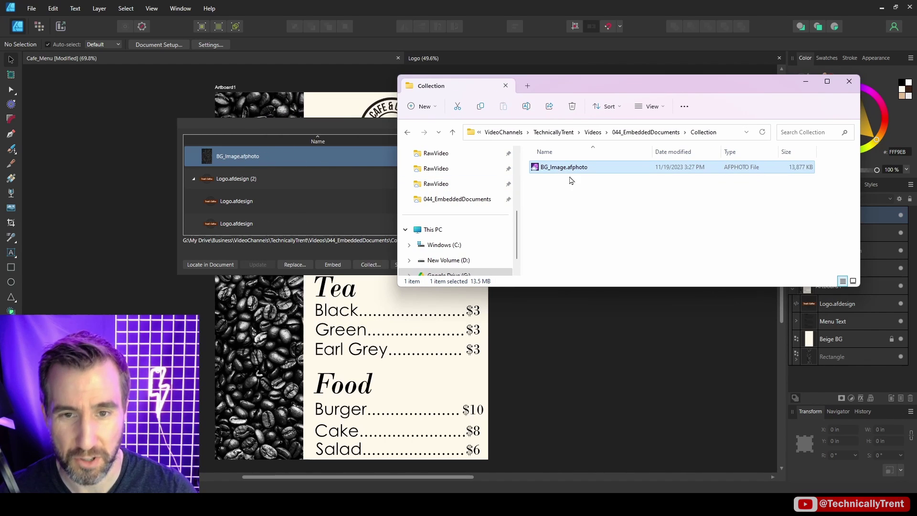
Step: Select both Logo.afdesign and BG_Image.afphoto and collect them into the Collection folder
click(246, 178)
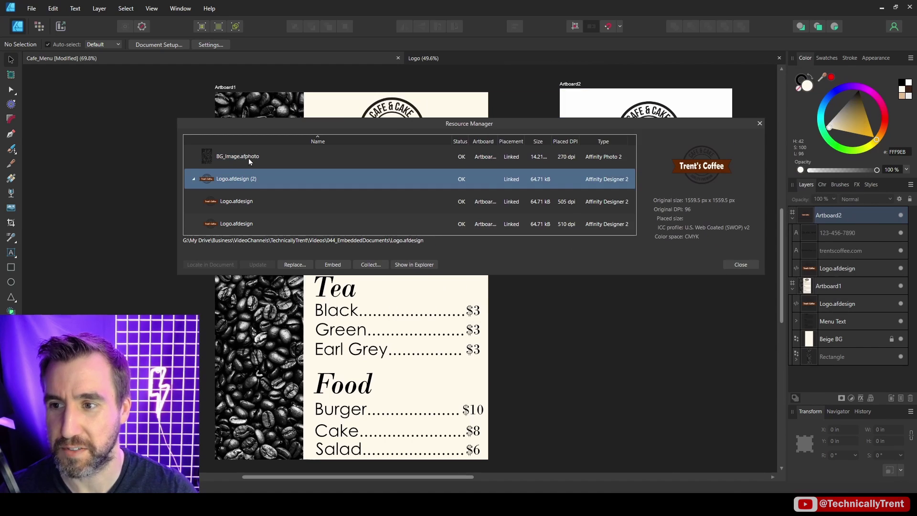
ctrl+click(253, 157)
click(371, 265)
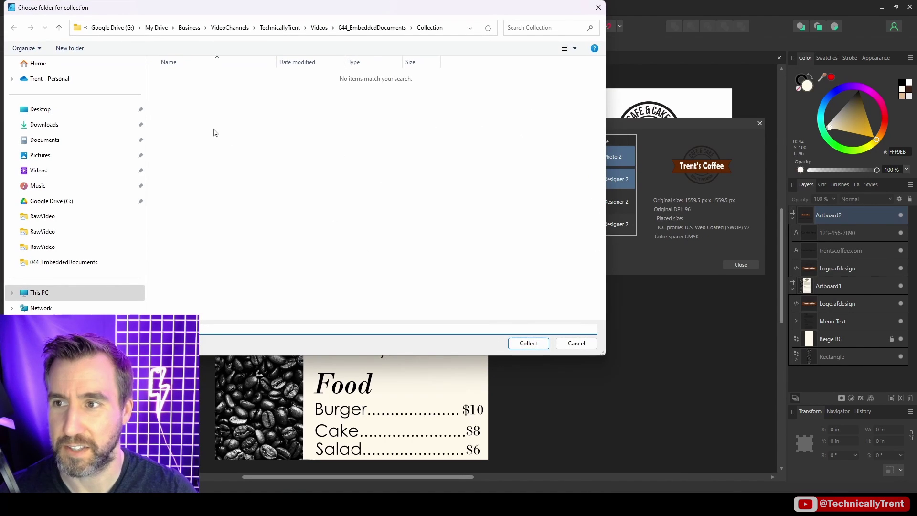
click(528, 343)
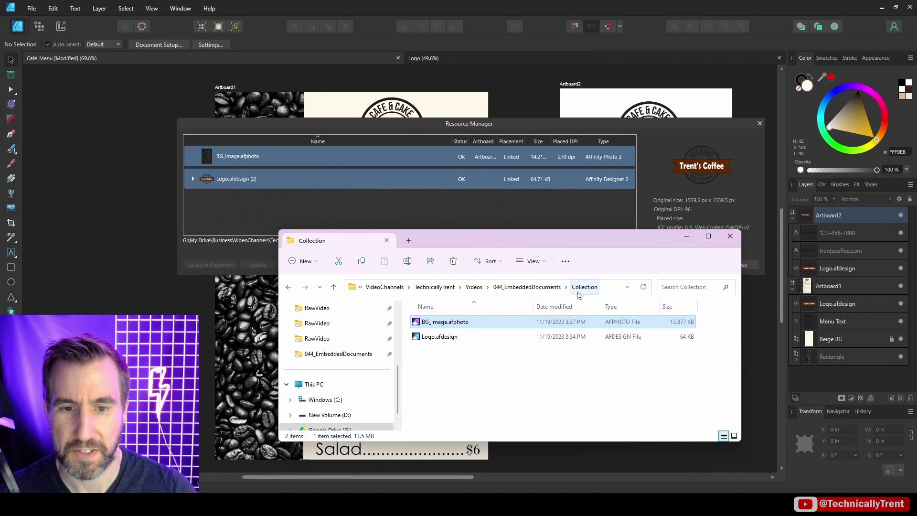